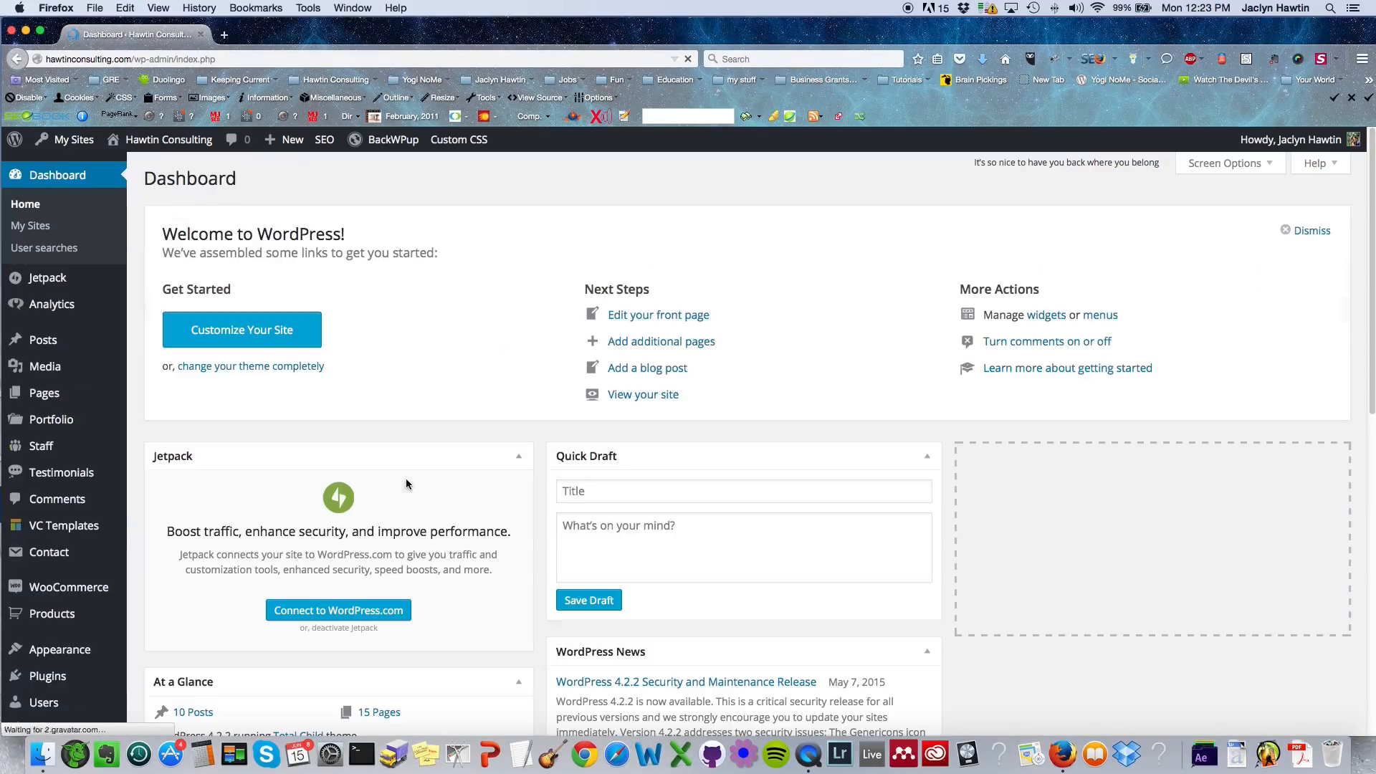
Step: Start a new store product from the Products list and name it Iphone
scroll(20, 507, down, 5)
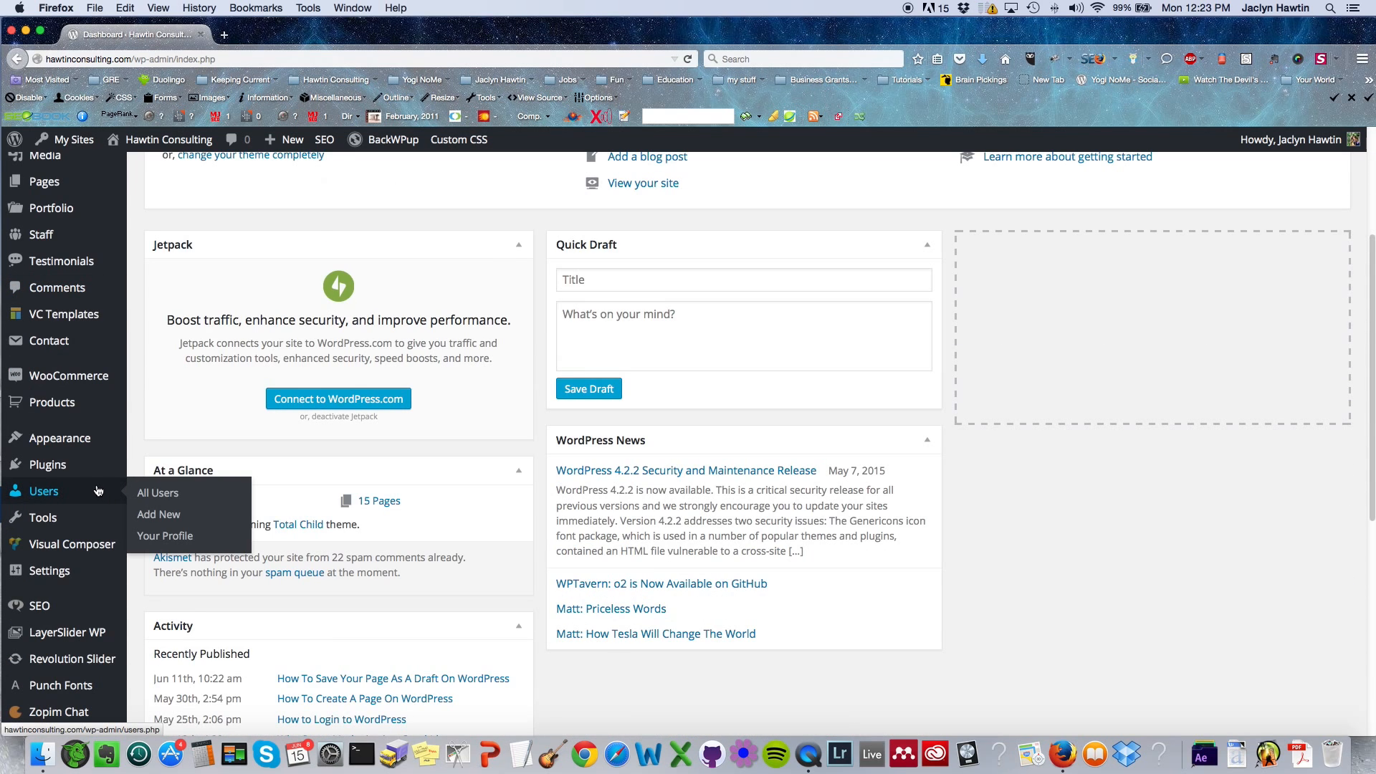
mouse_move(79, 380)
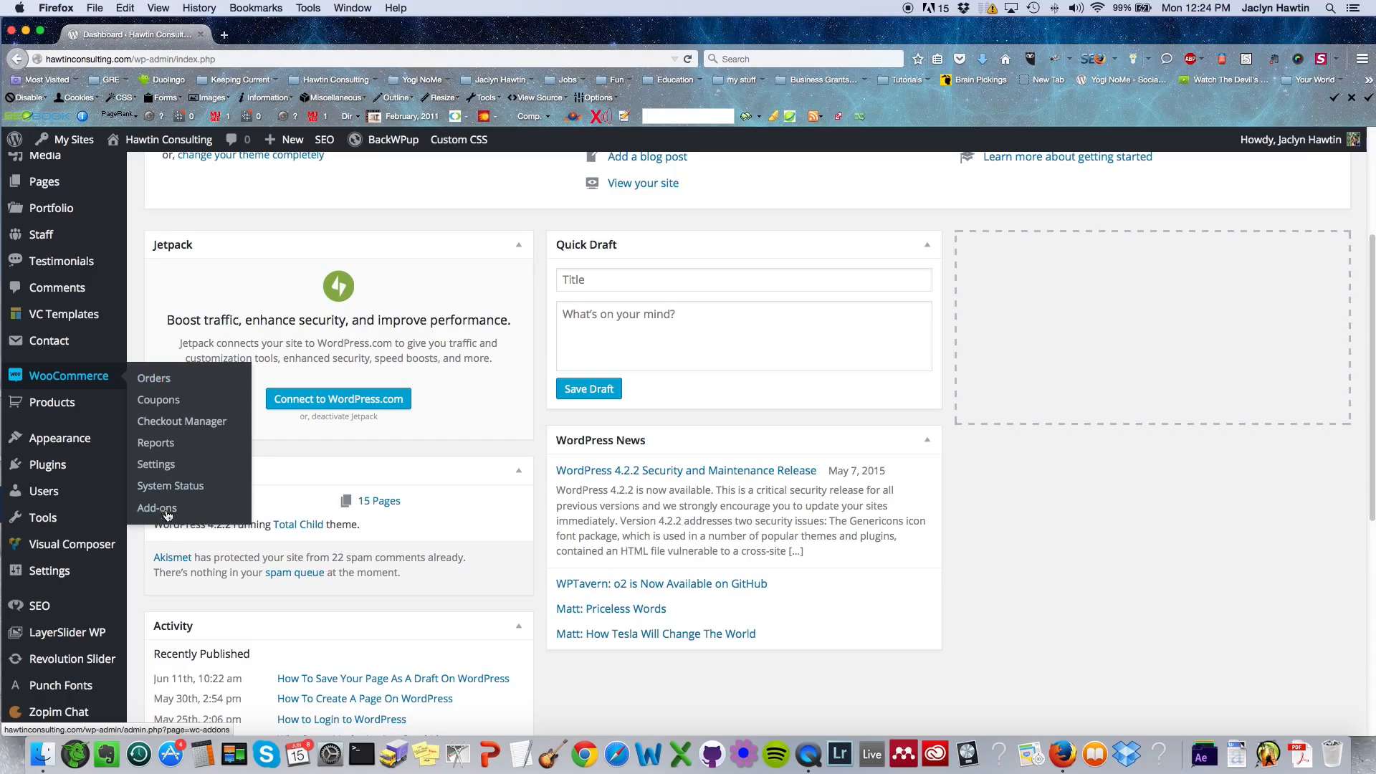
click(71, 408)
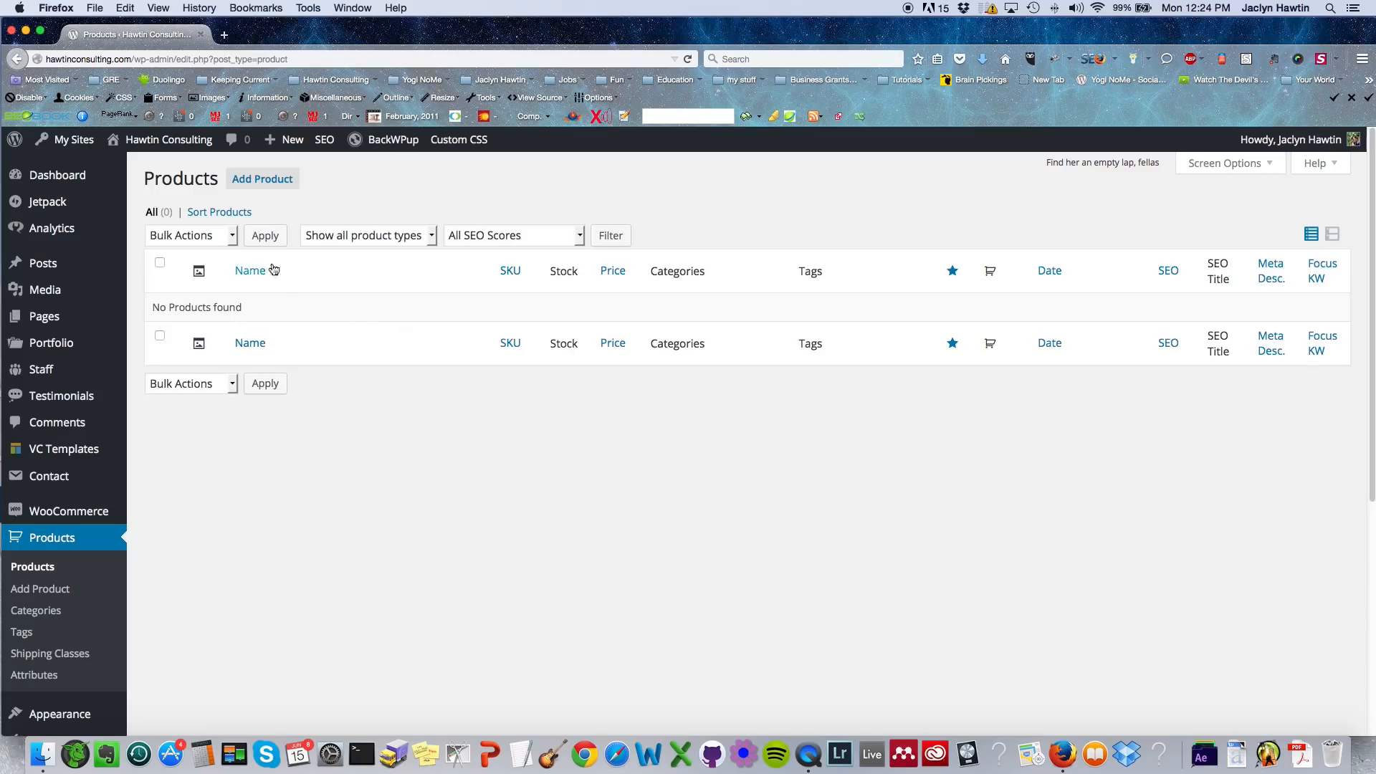
click(262, 179)
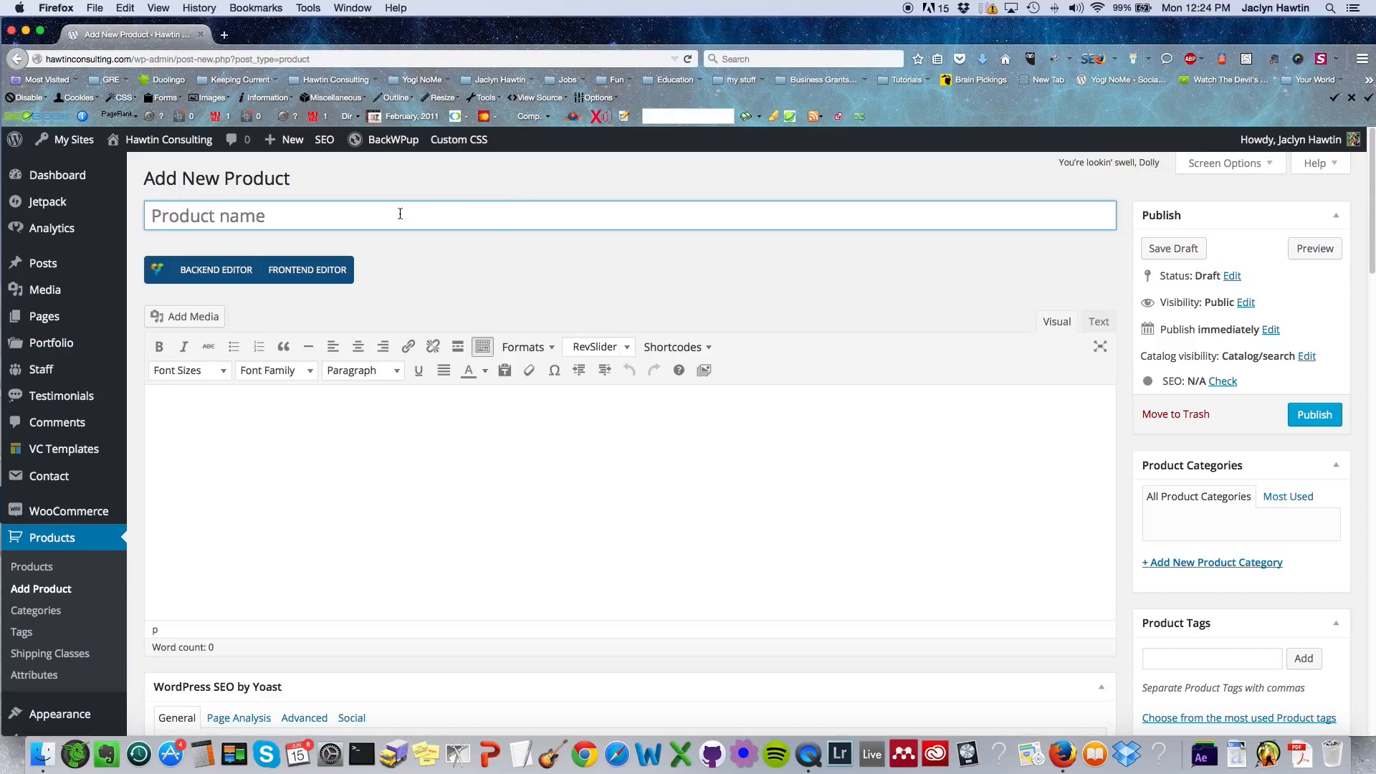
text(Iphone)
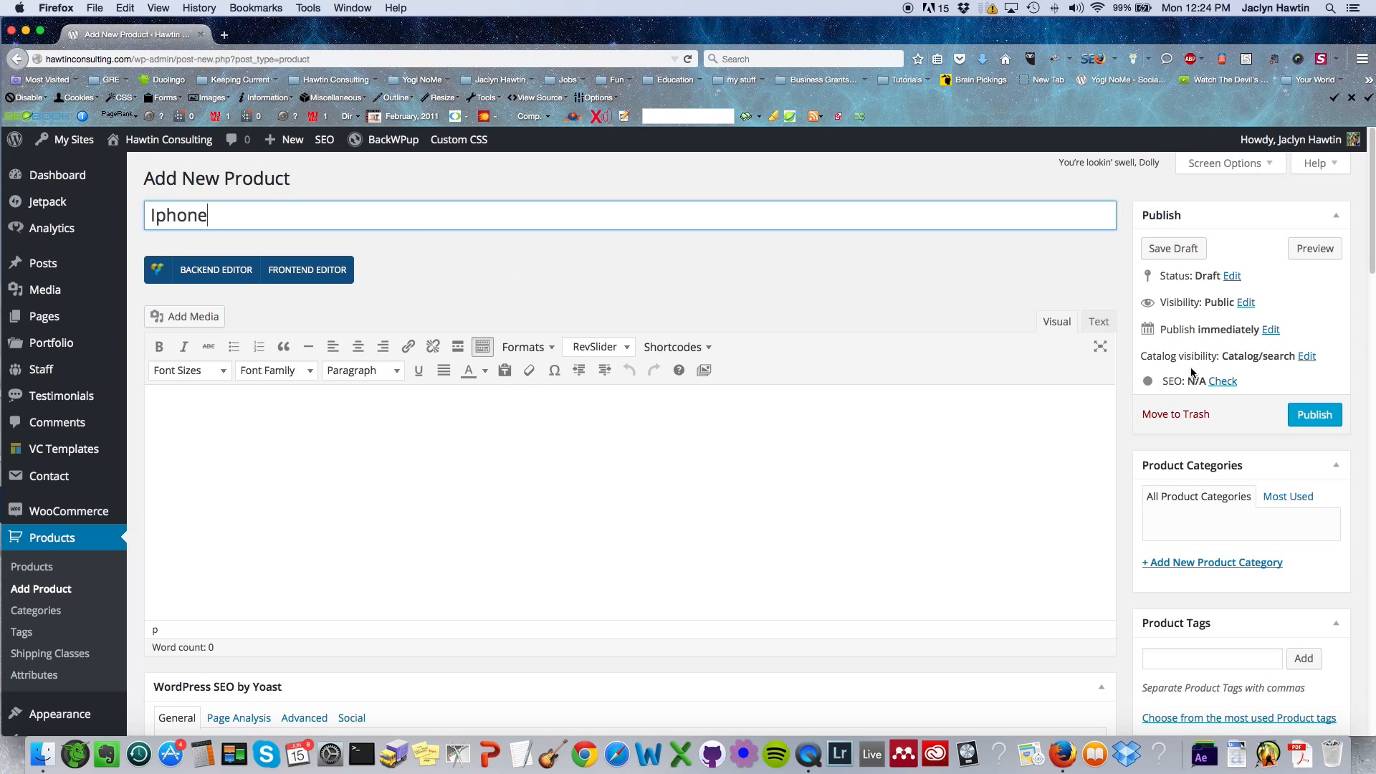
Step: Examine the product form's publishing, category, tag and image boxes, and the Product Data sections from General through Inventory, Shipping, Linked Products and Attributes to Advanced
scroll(732, 282, down, 3)
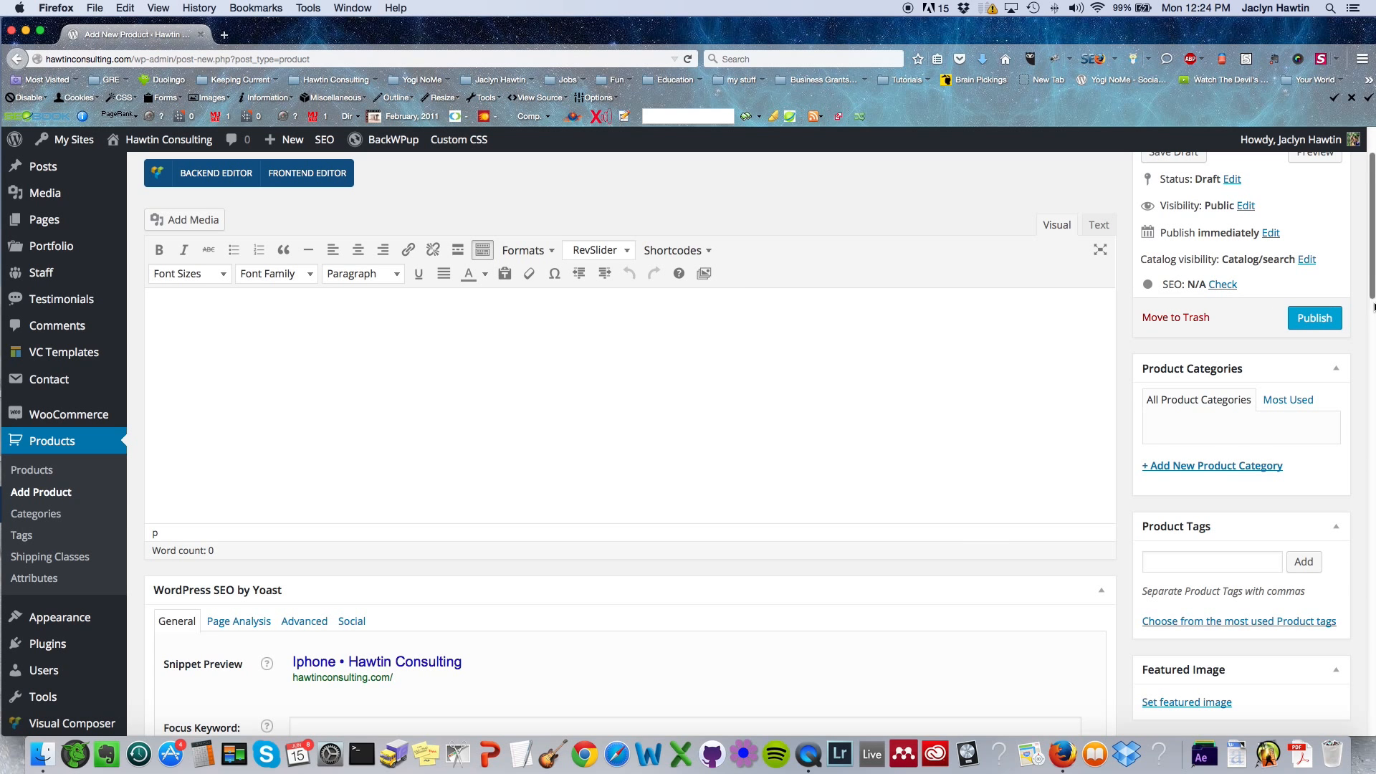
scroll(1371, 247, up, 3)
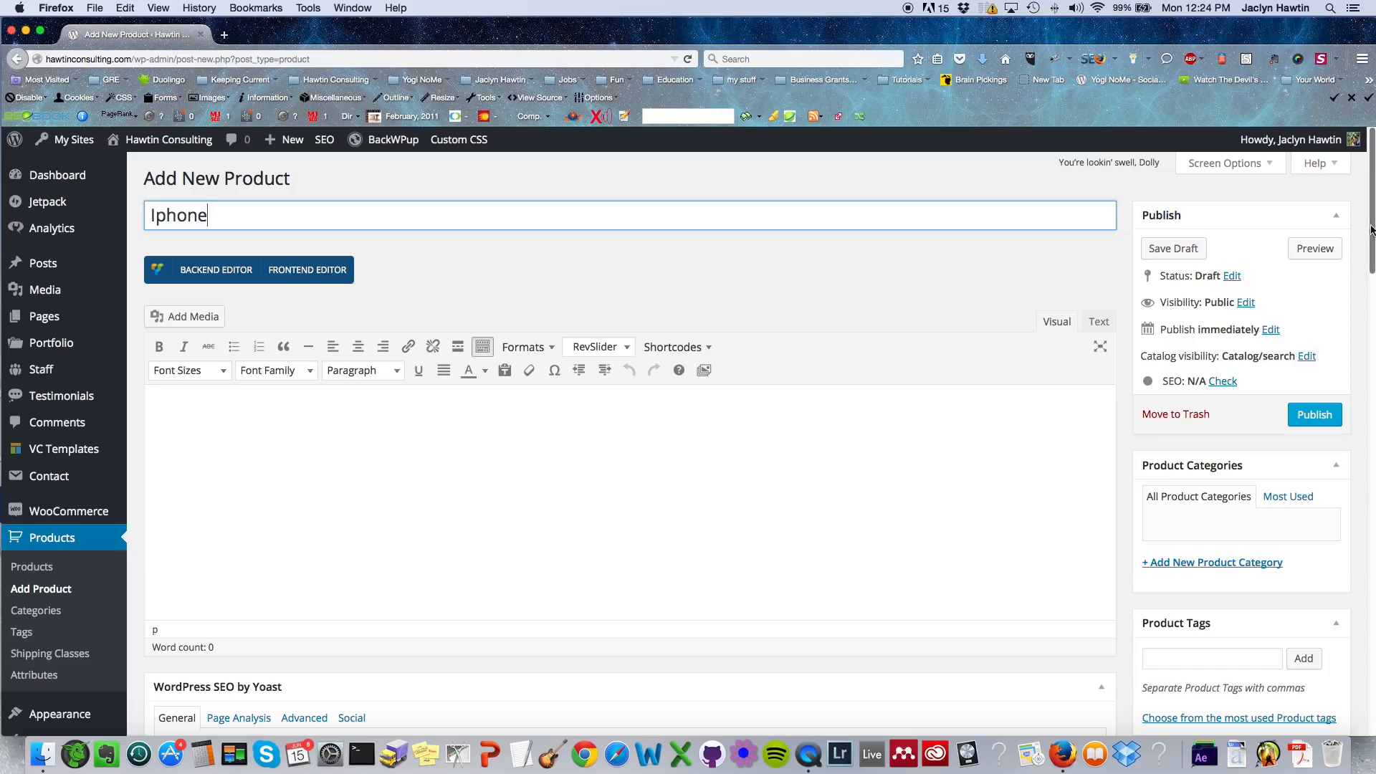
scroll(1371, 247, down, 2)
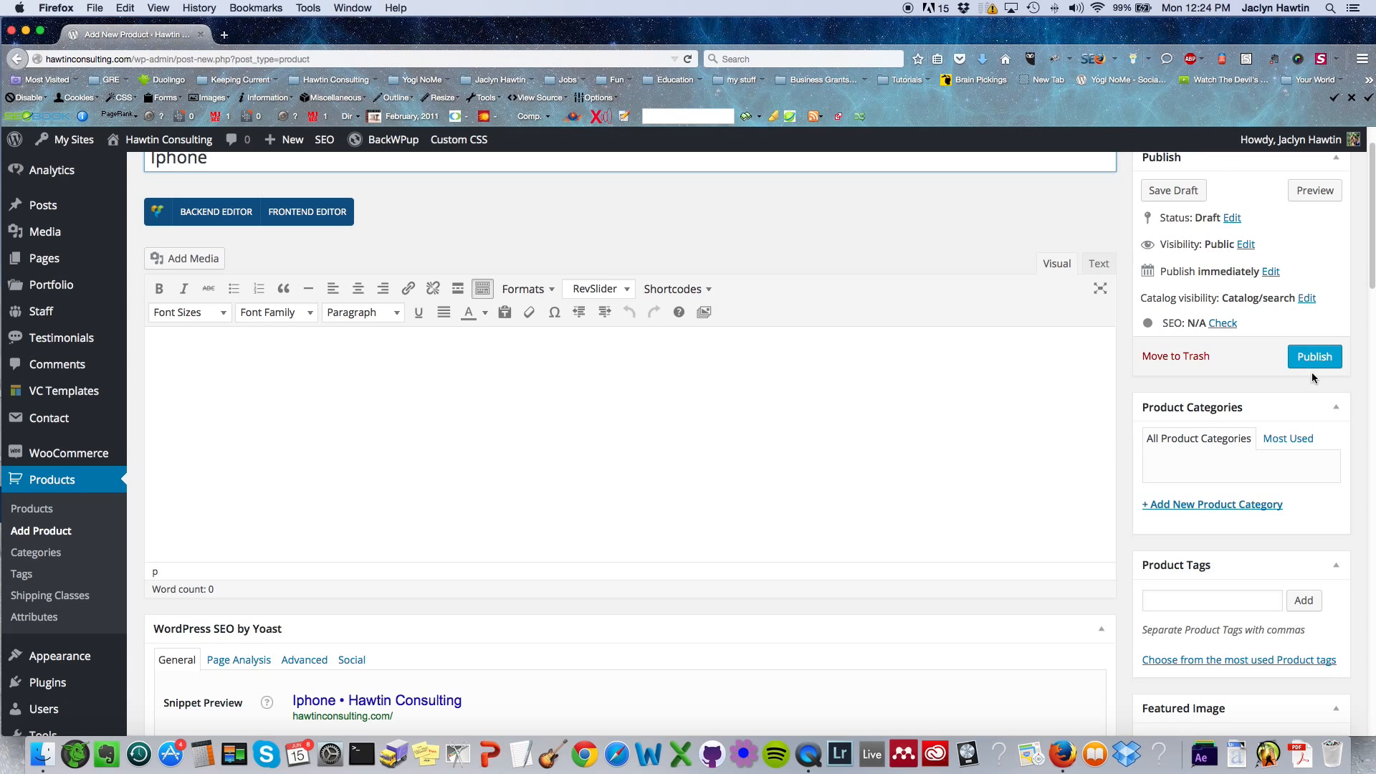
scroll(1261, 426, down, 3)
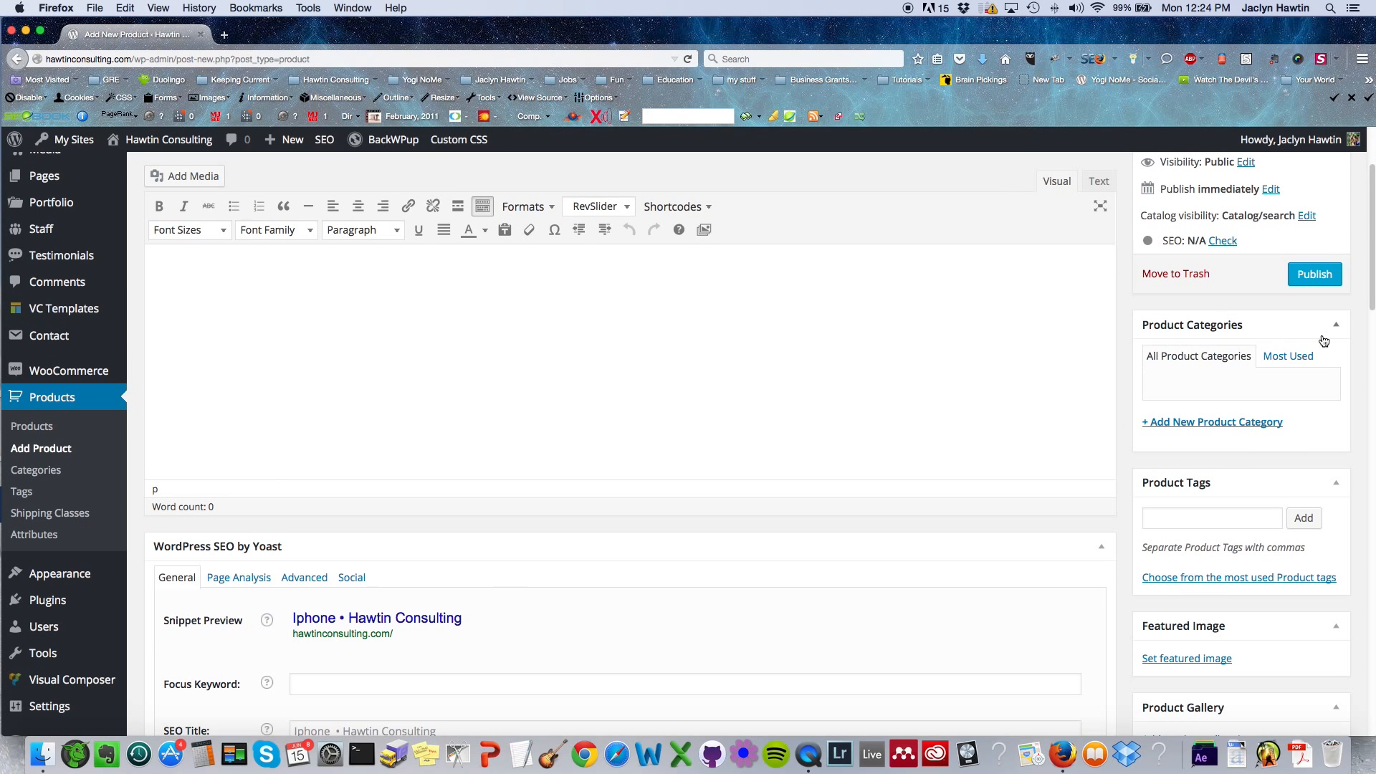
drag(1371, 284, 1372, 317)
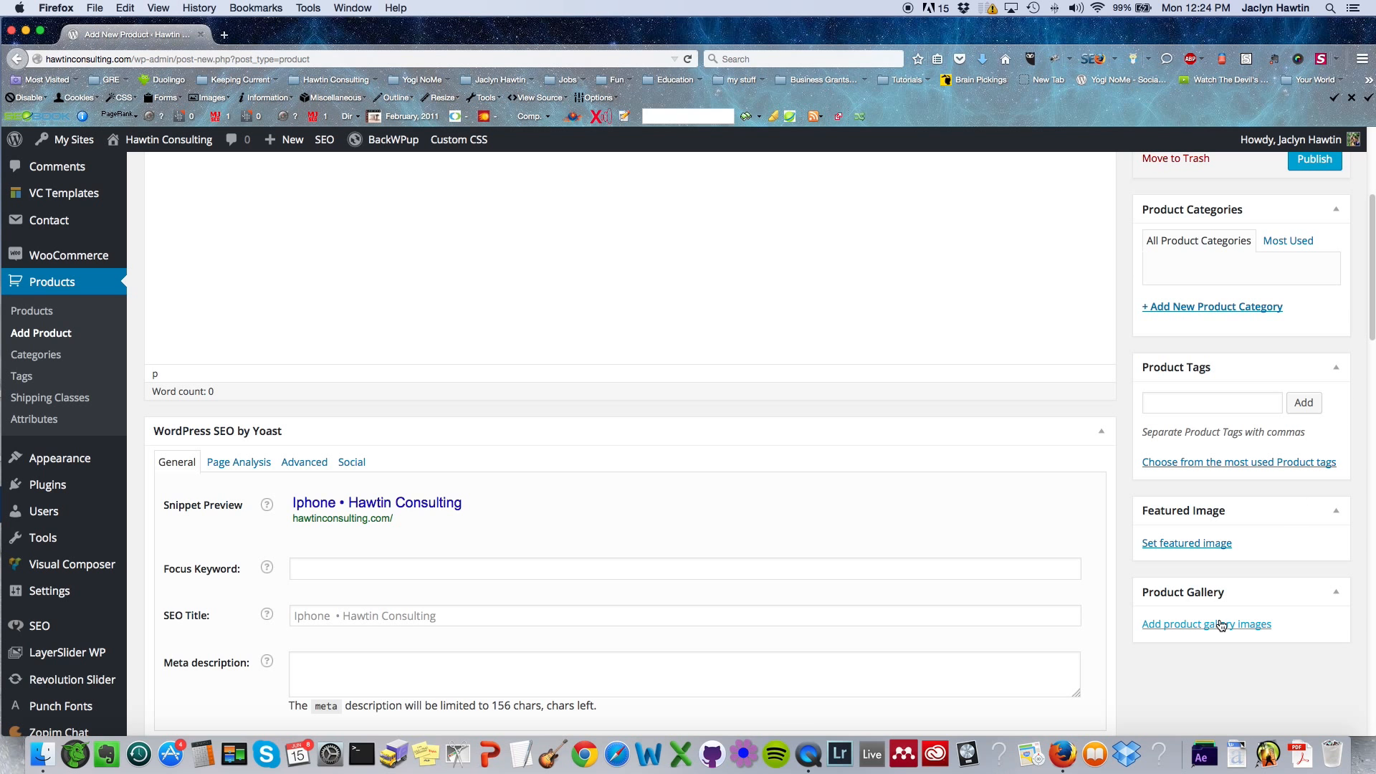
drag(1371, 297, 1367, 564)
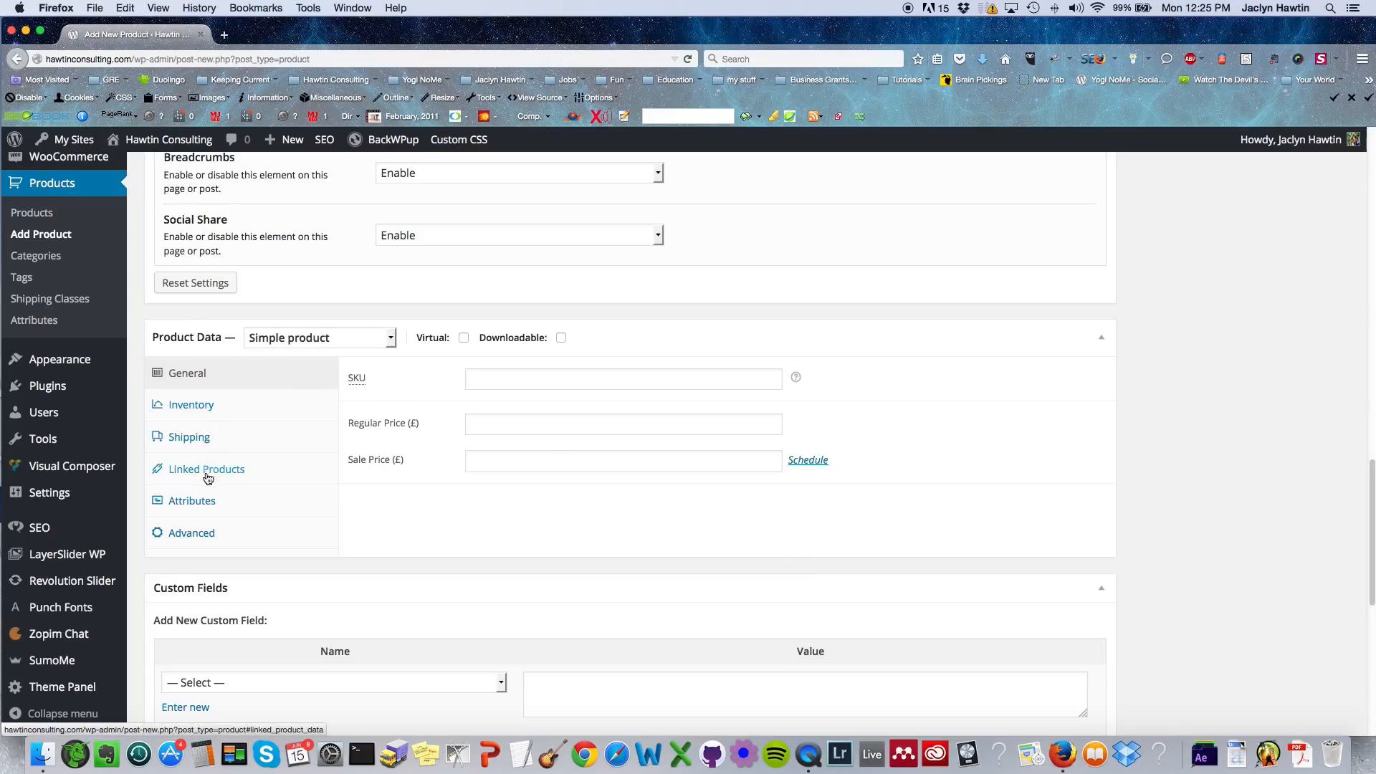
click(204, 406)
click(215, 437)
click(232, 470)
click(241, 503)
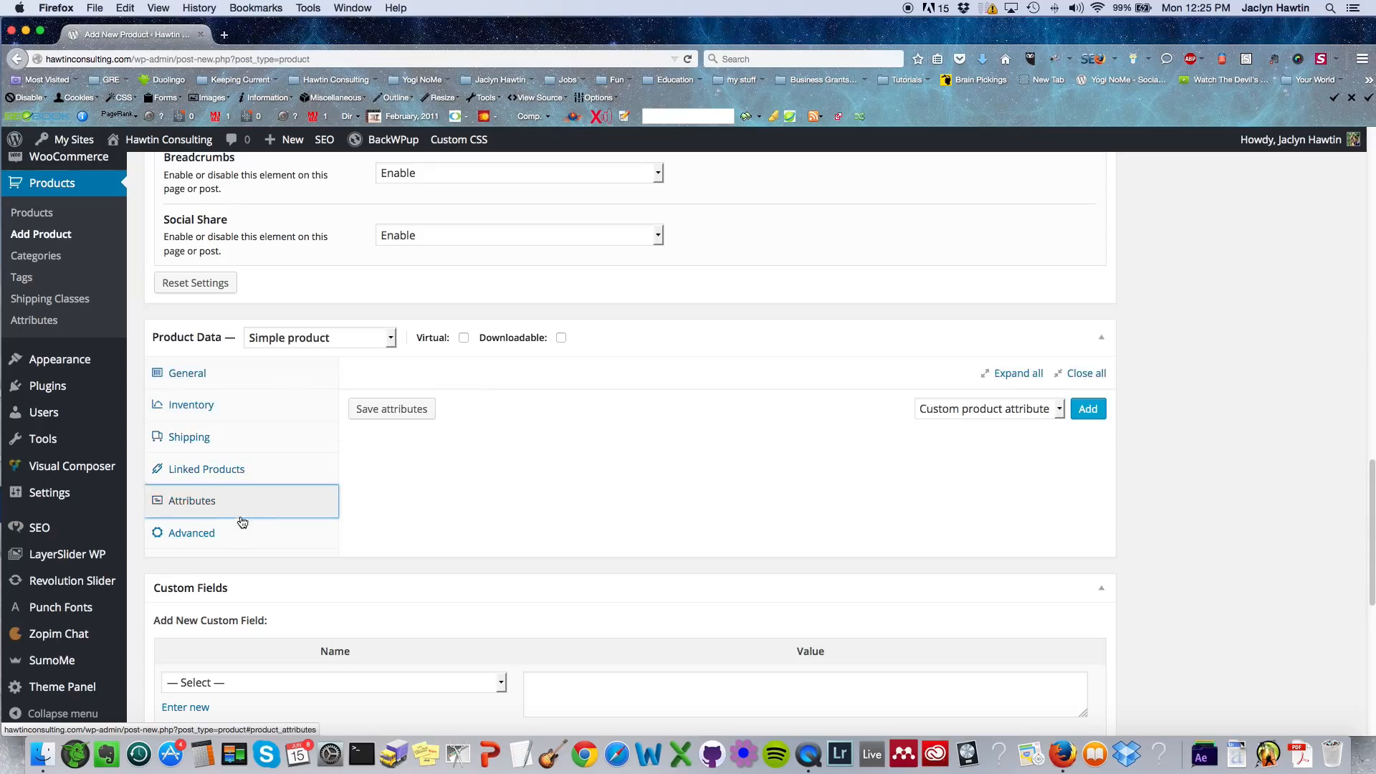
click(240, 536)
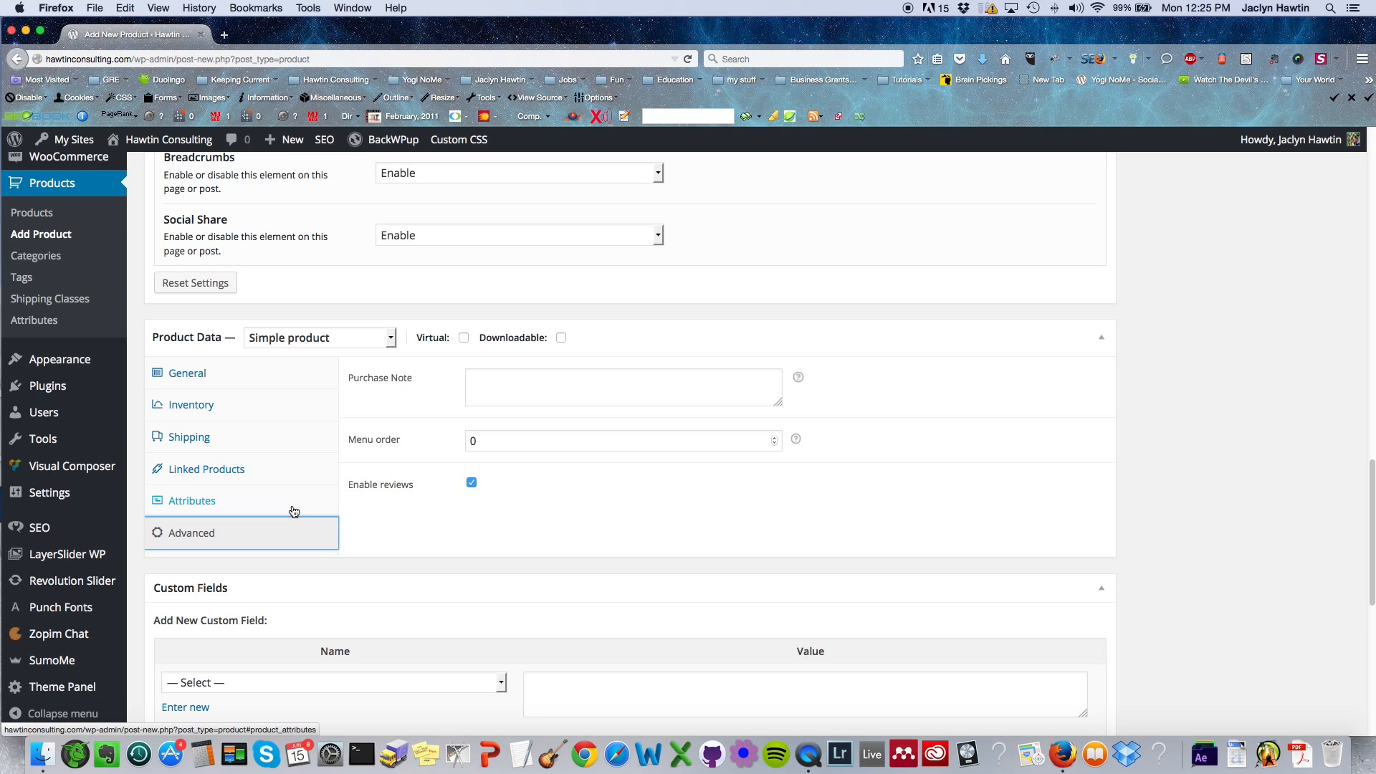
Step: Enter "This is a general product description." as the product short description
drag(1373, 497, 1352, 755)
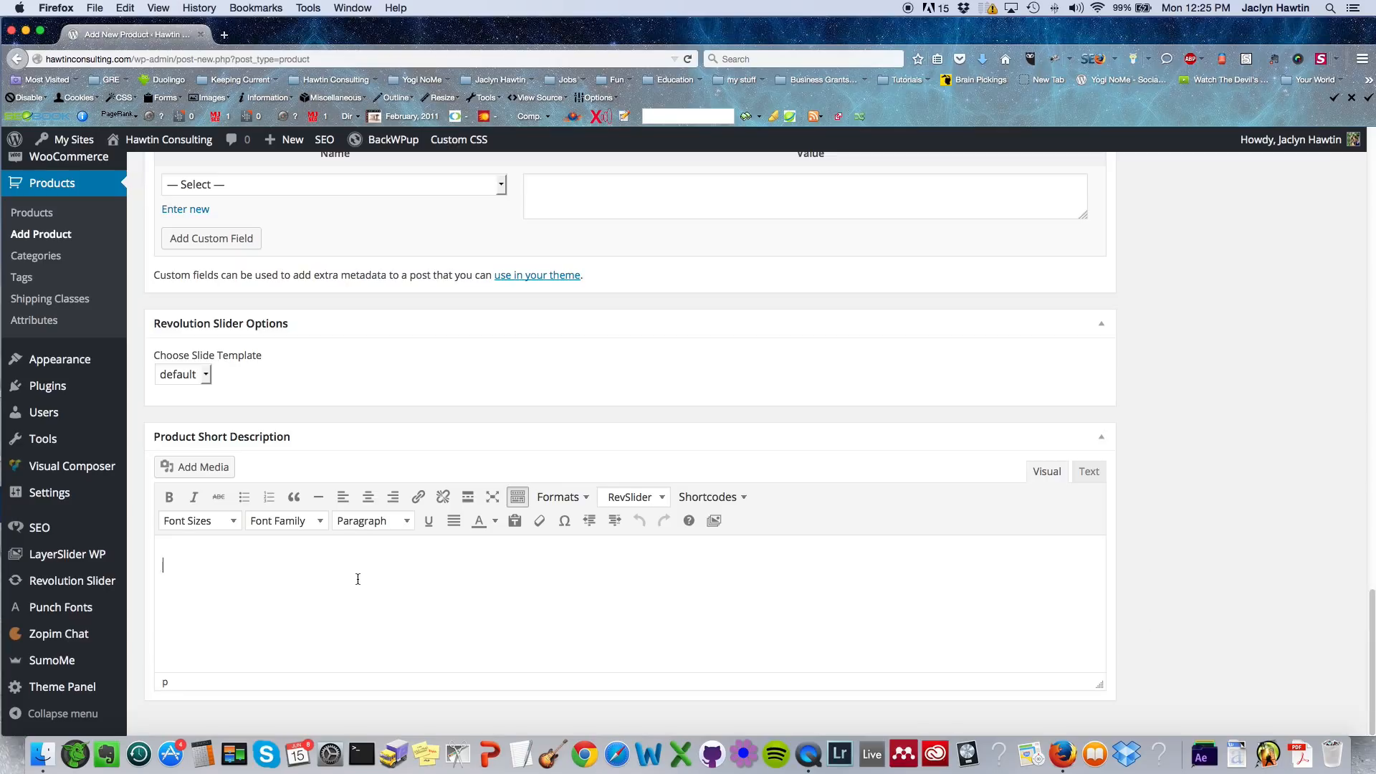
text(his is a general product description.)
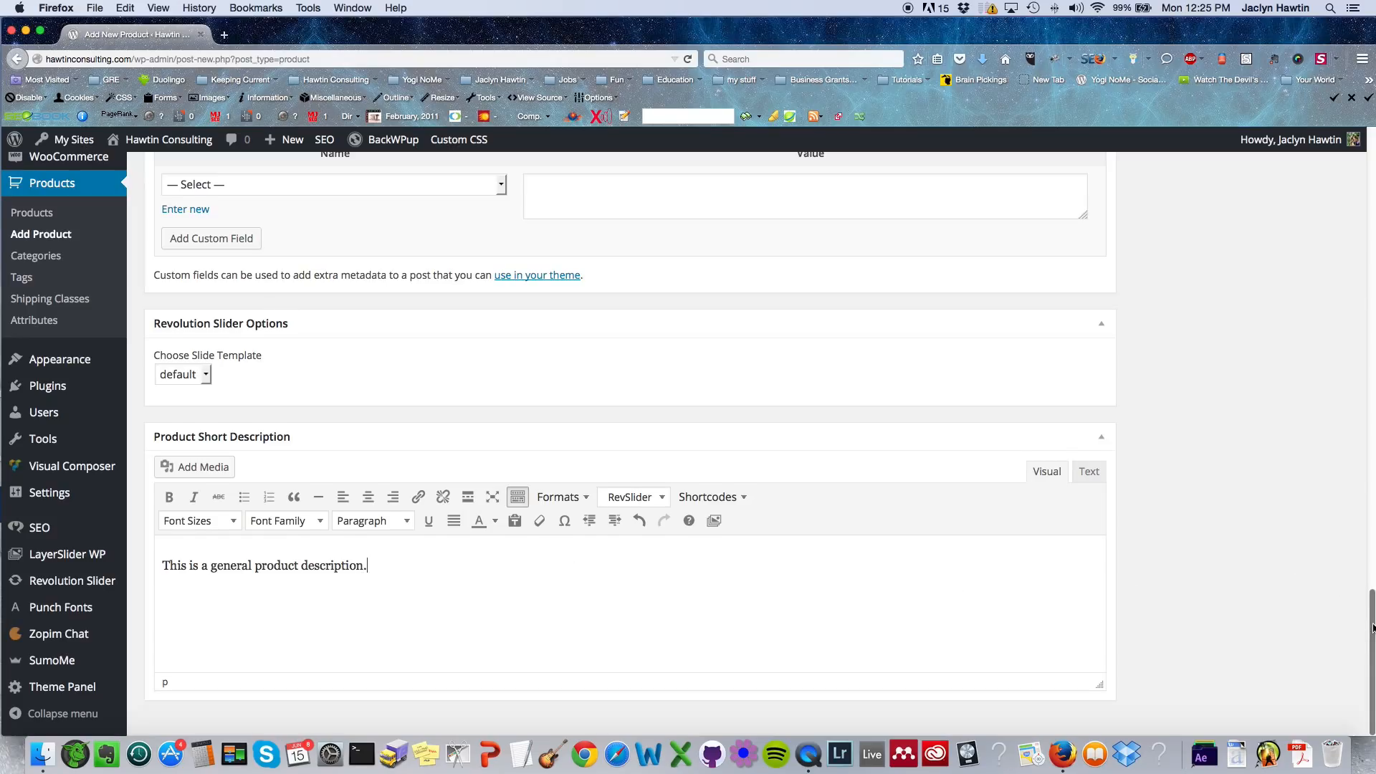
Step: Set 6802951-minimalist-wallpaper.jpg from the media library as the product's featured image
scroll(1373, 628, up, 1)
drag(1373, 640, 1373, 488)
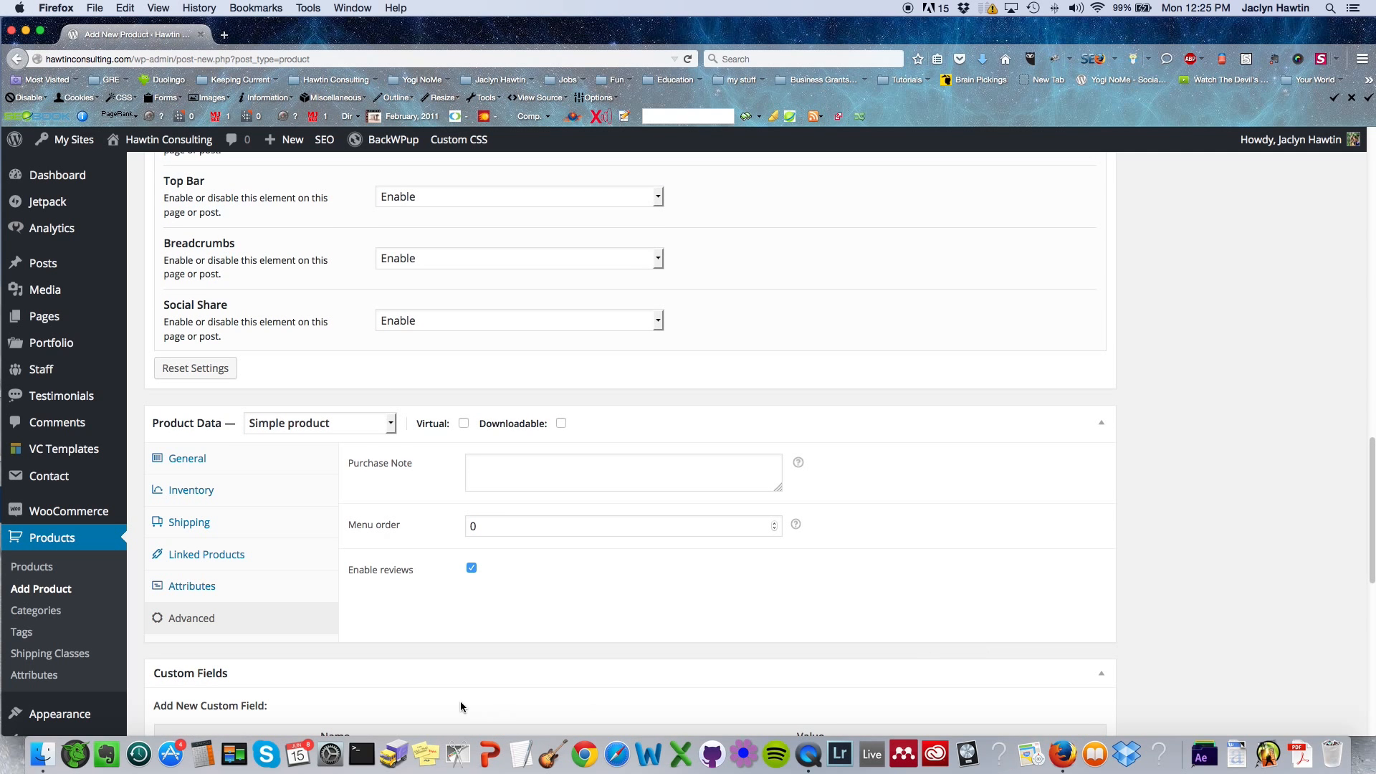
drag(1372, 522, 1372, 298)
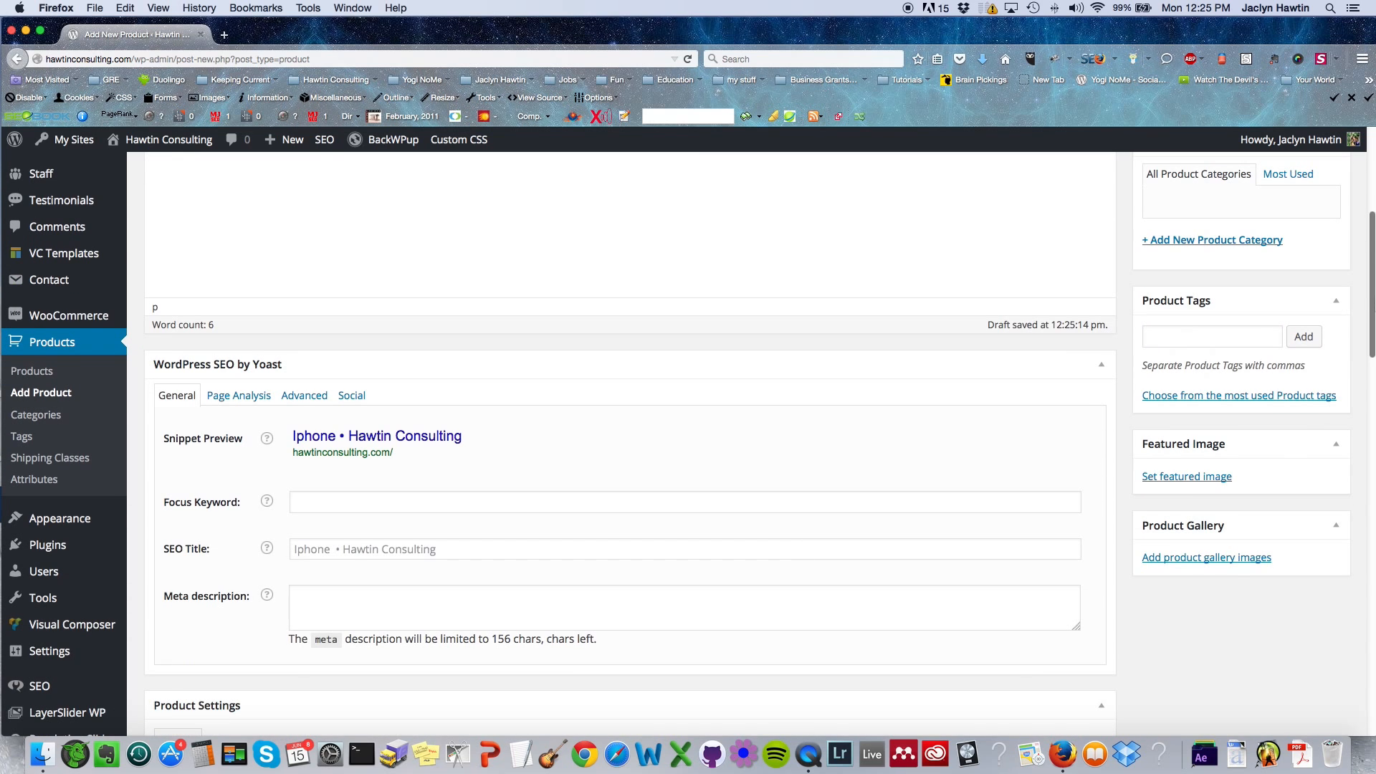
click(1190, 478)
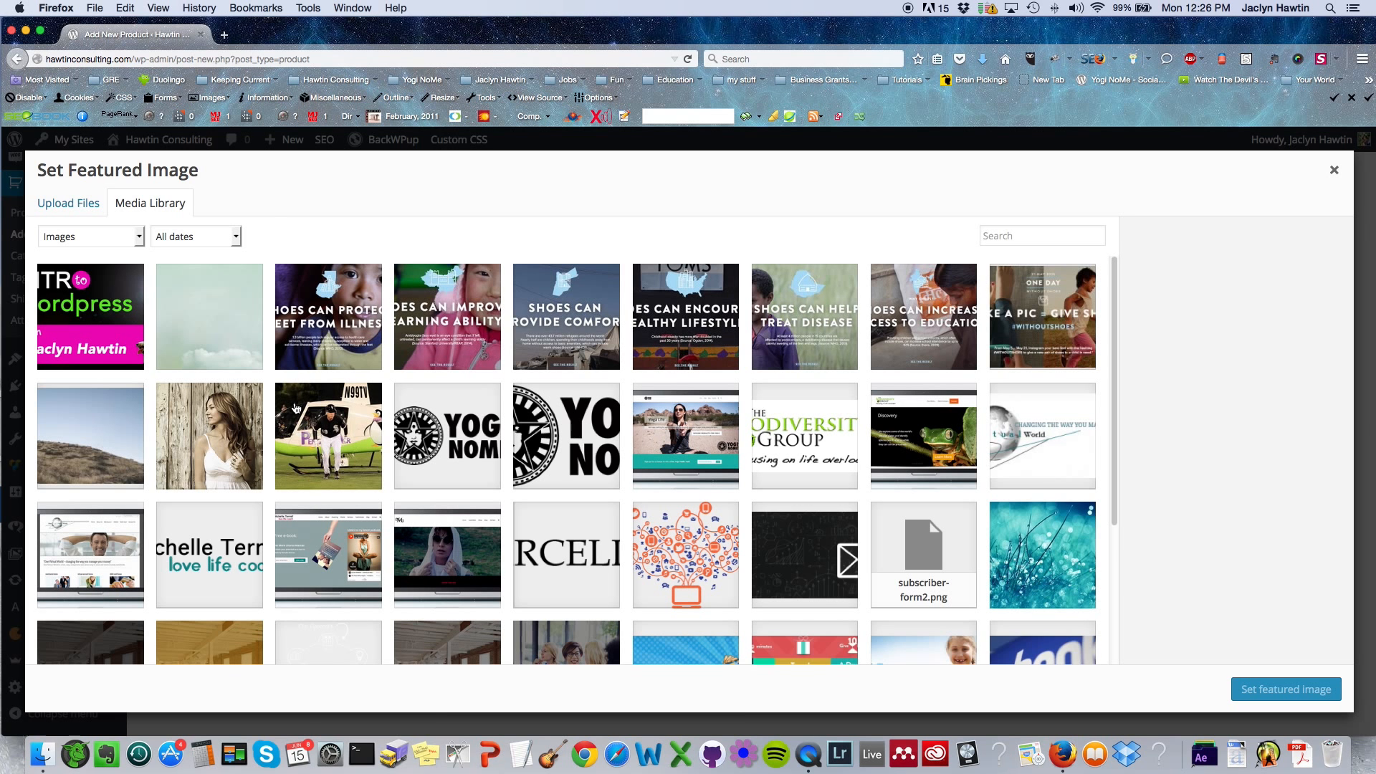
click(247, 320)
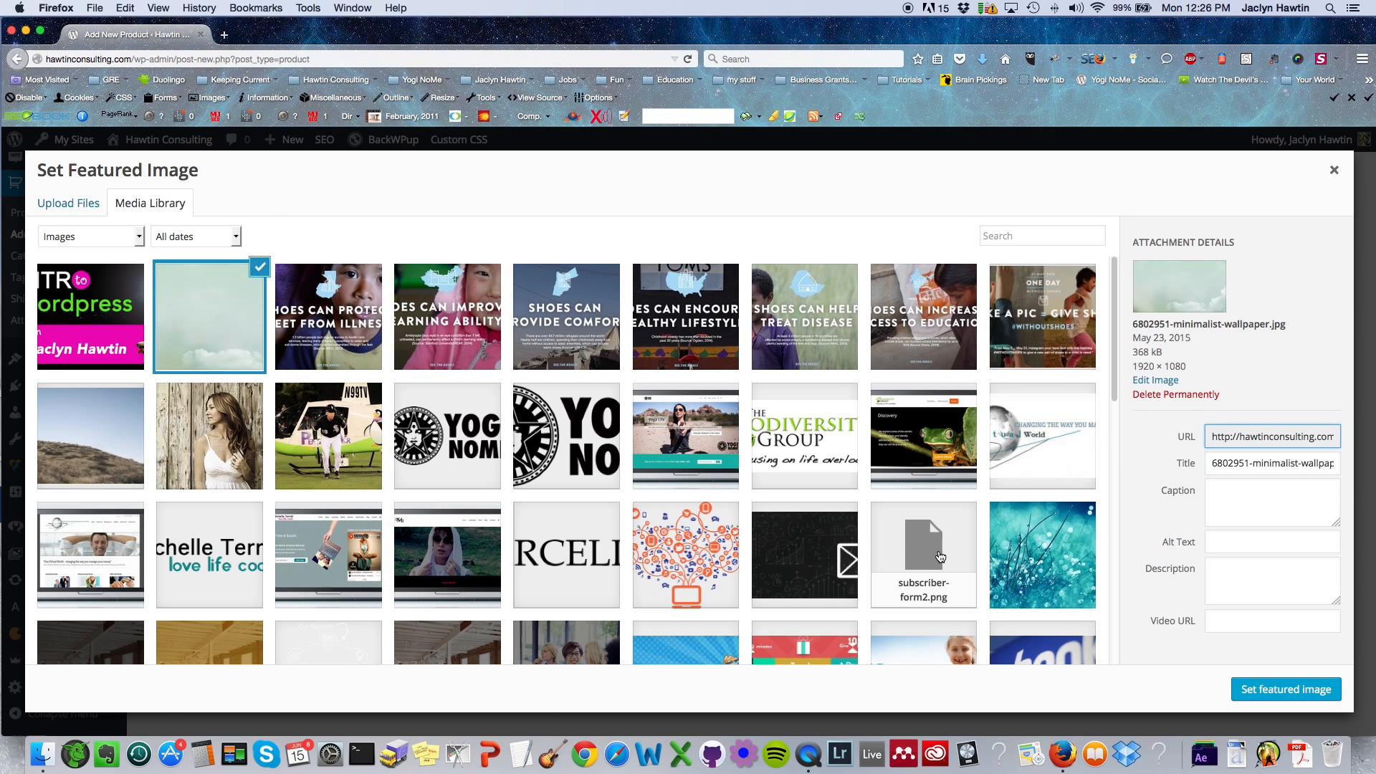
click(1268, 687)
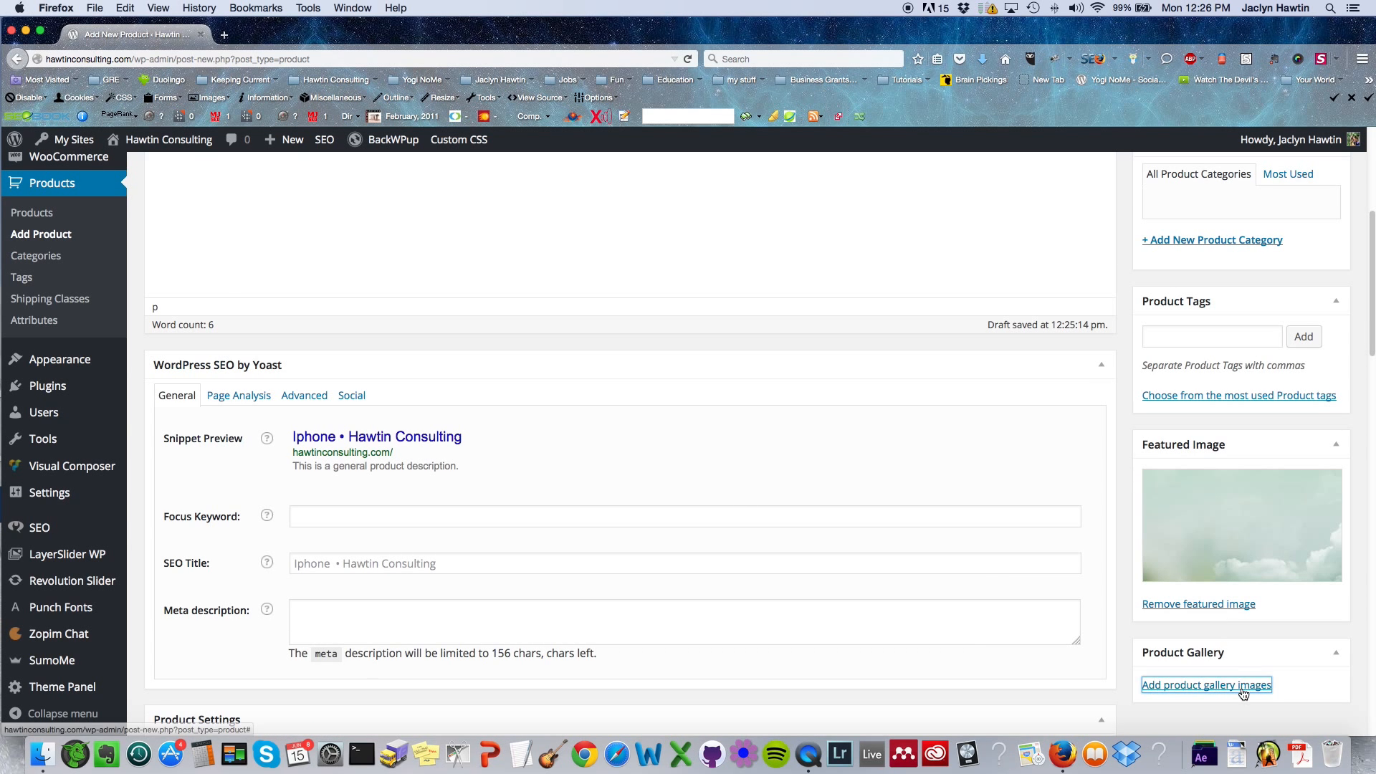
Step: Add 6802951-minimalist-wallpaper.jpg from the media library to the product gallery three times
click(1244, 688)
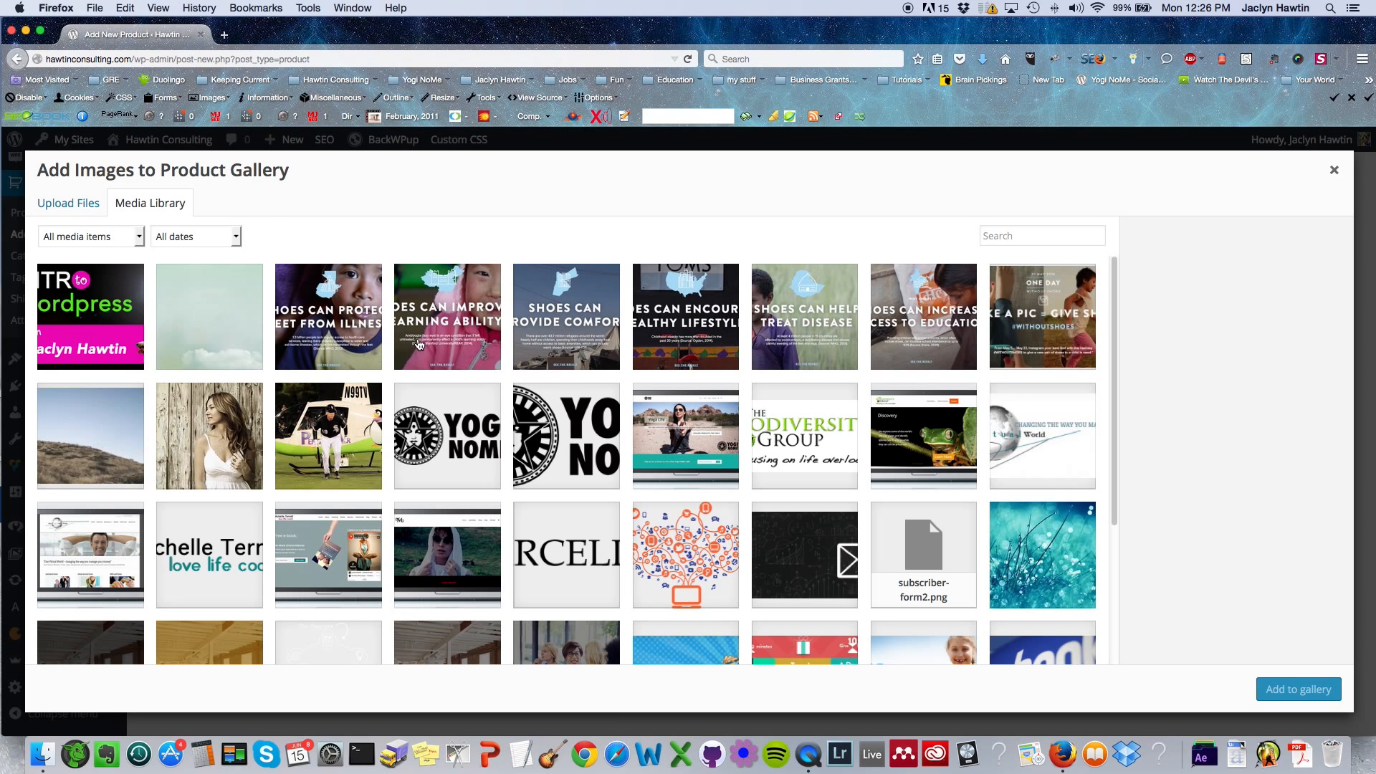
click(176, 308)
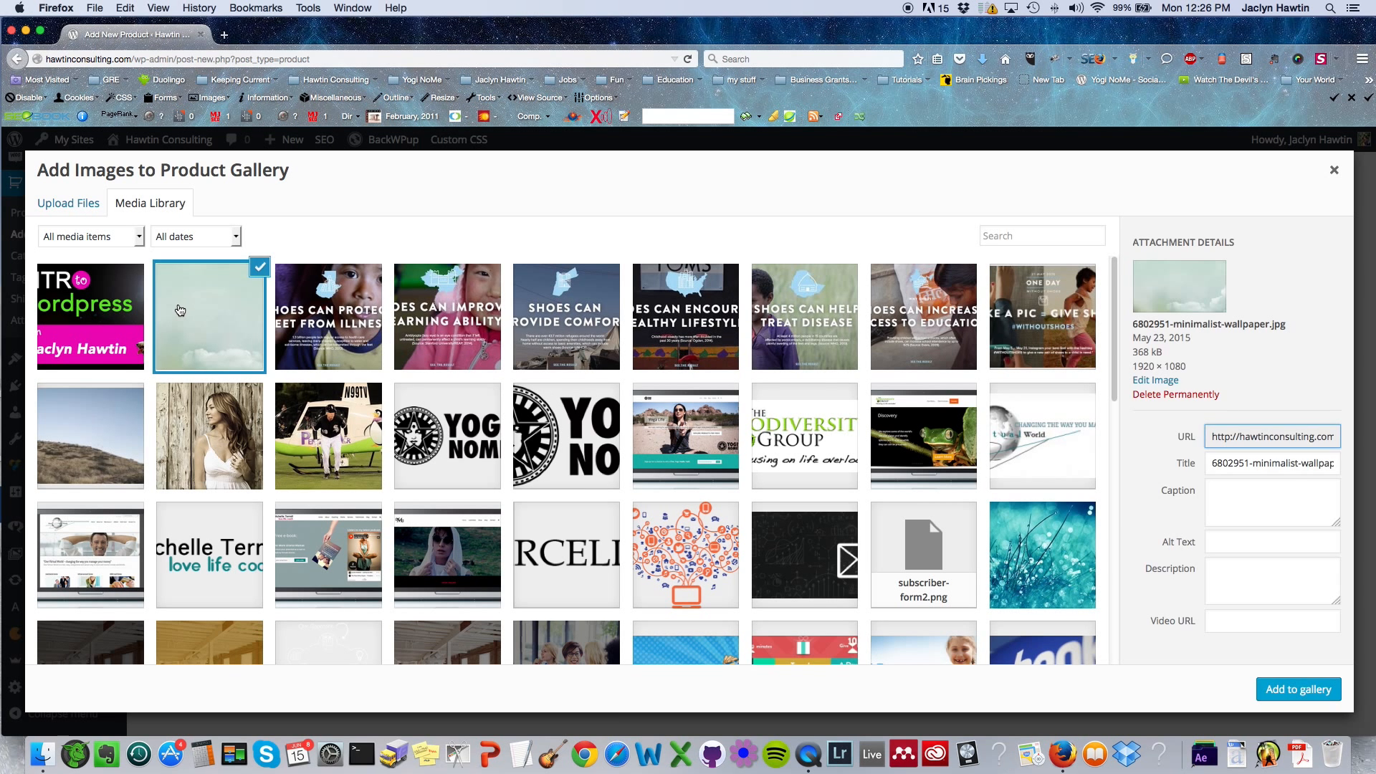
click(1279, 687)
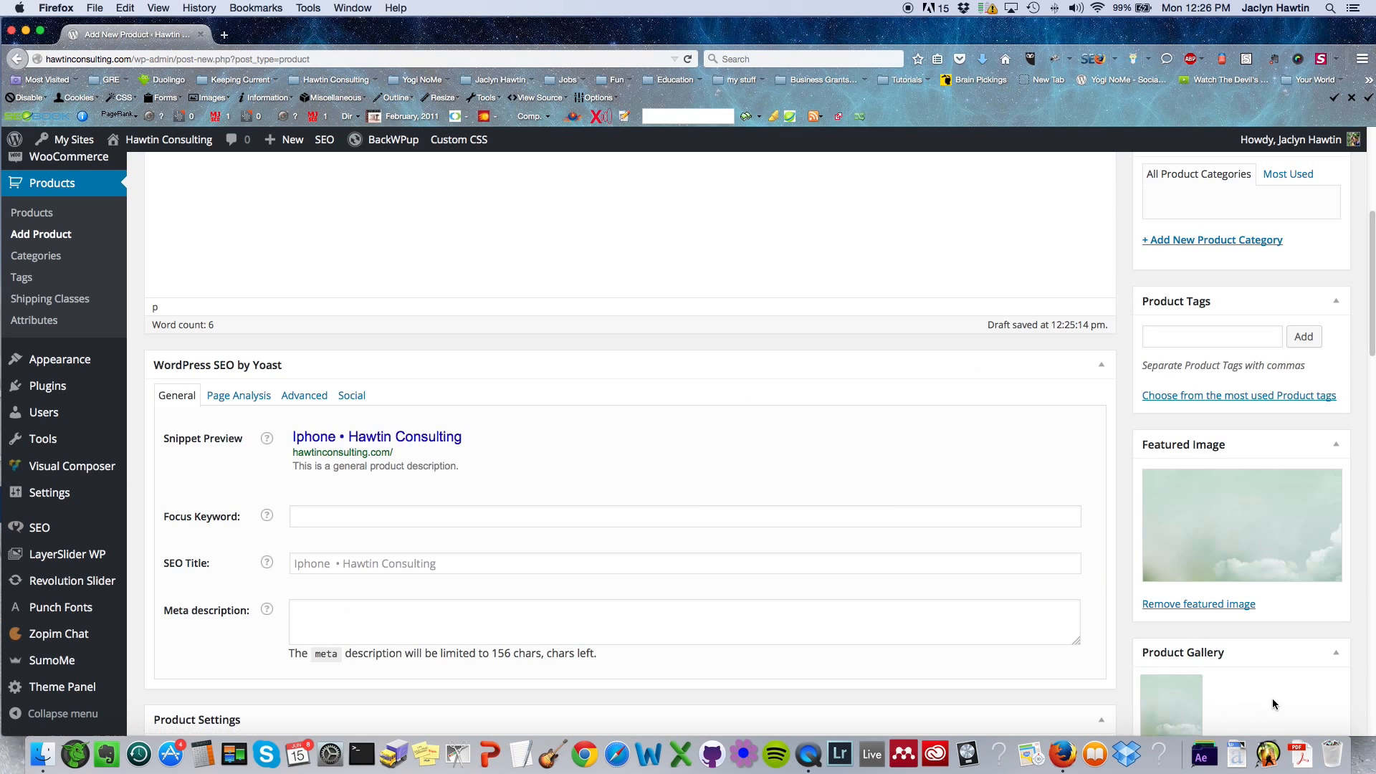
click(1197, 676)
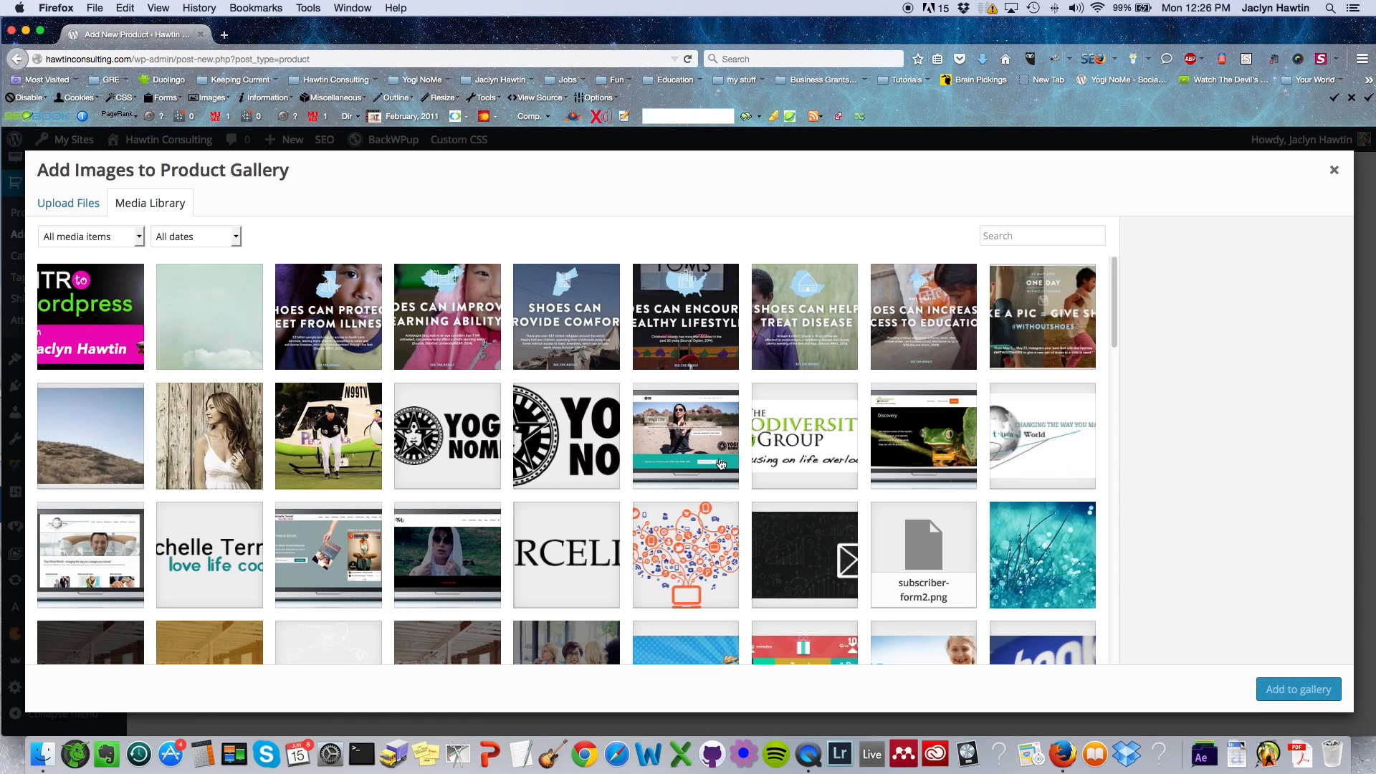
click(194, 302)
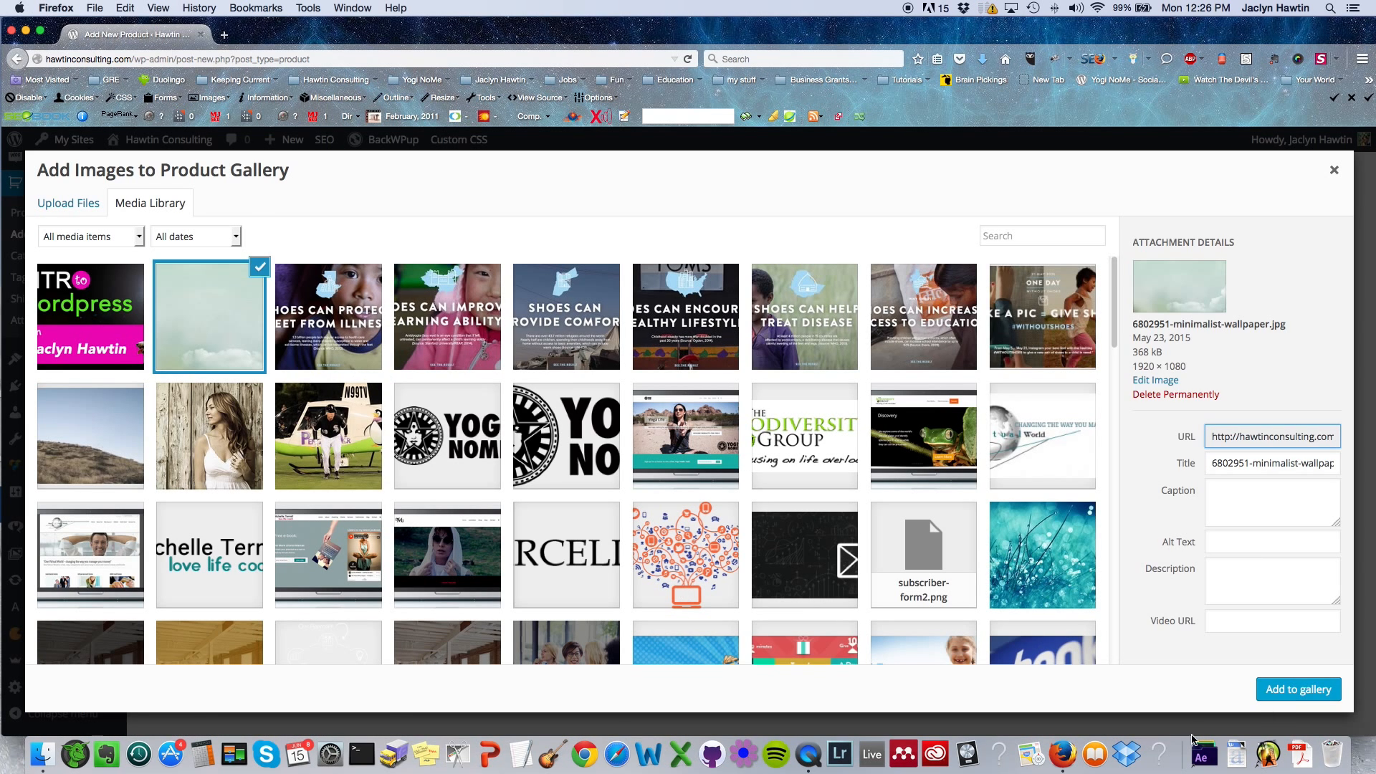
click(1297, 689)
click(1244, 676)
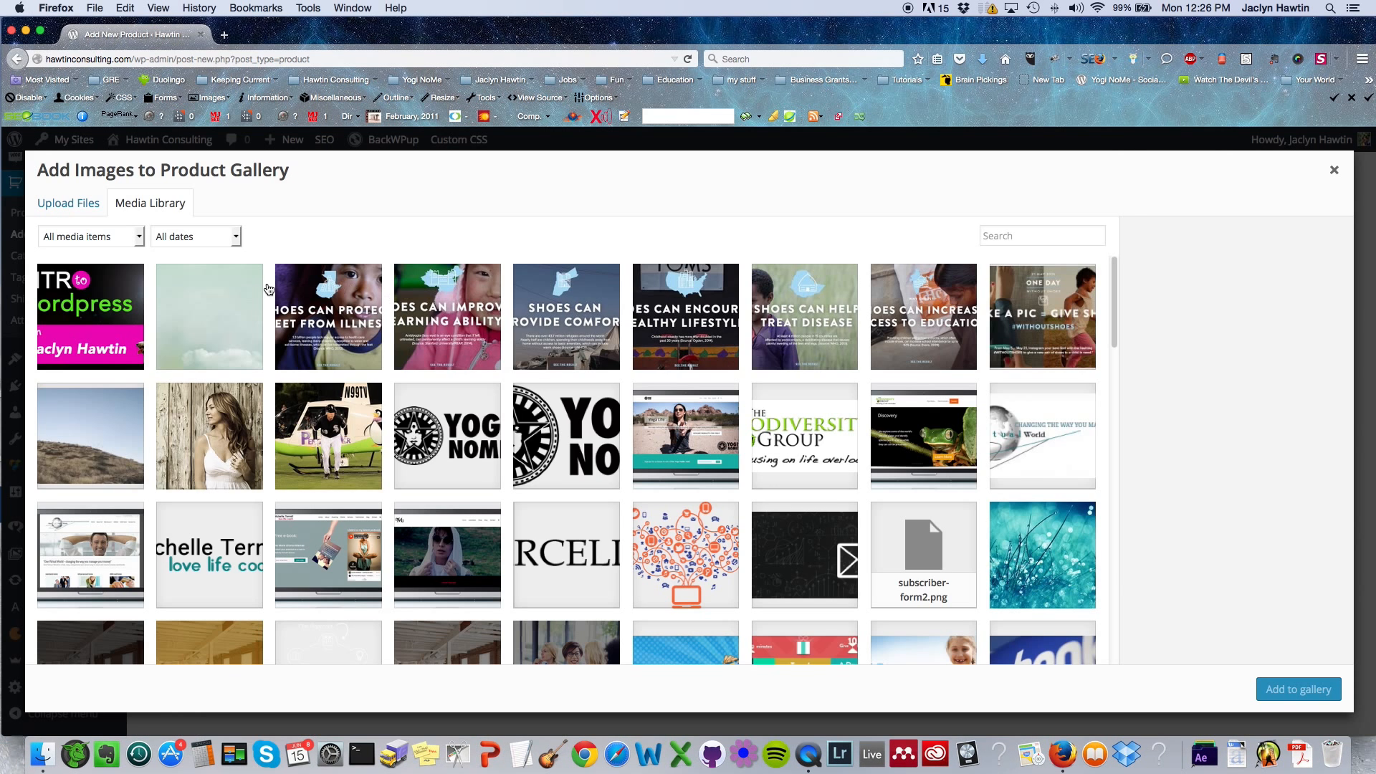
click(217, 304)
click(1313, 685)
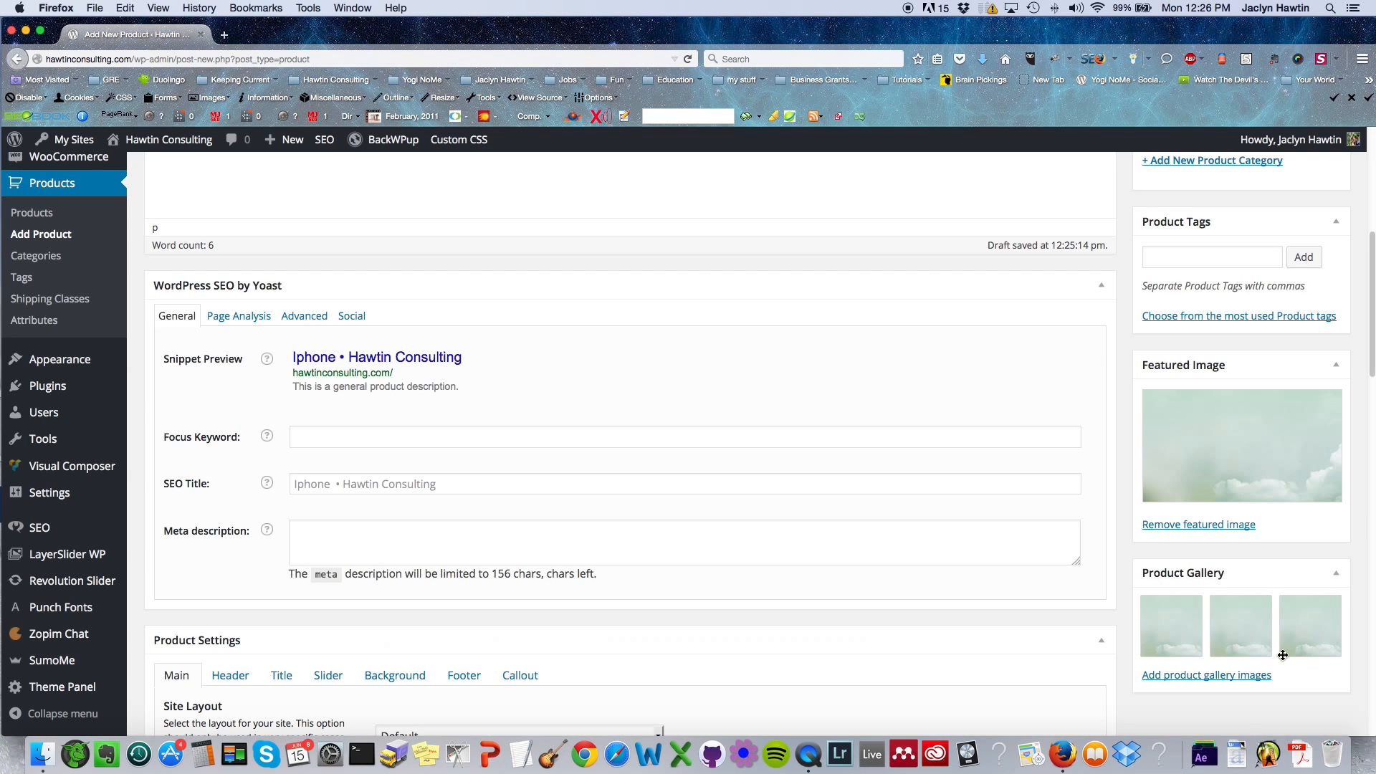
Step: Preview the Iphone product page and examine its title, short description, image and reviews section
scroll(1366, 367, up, 10)
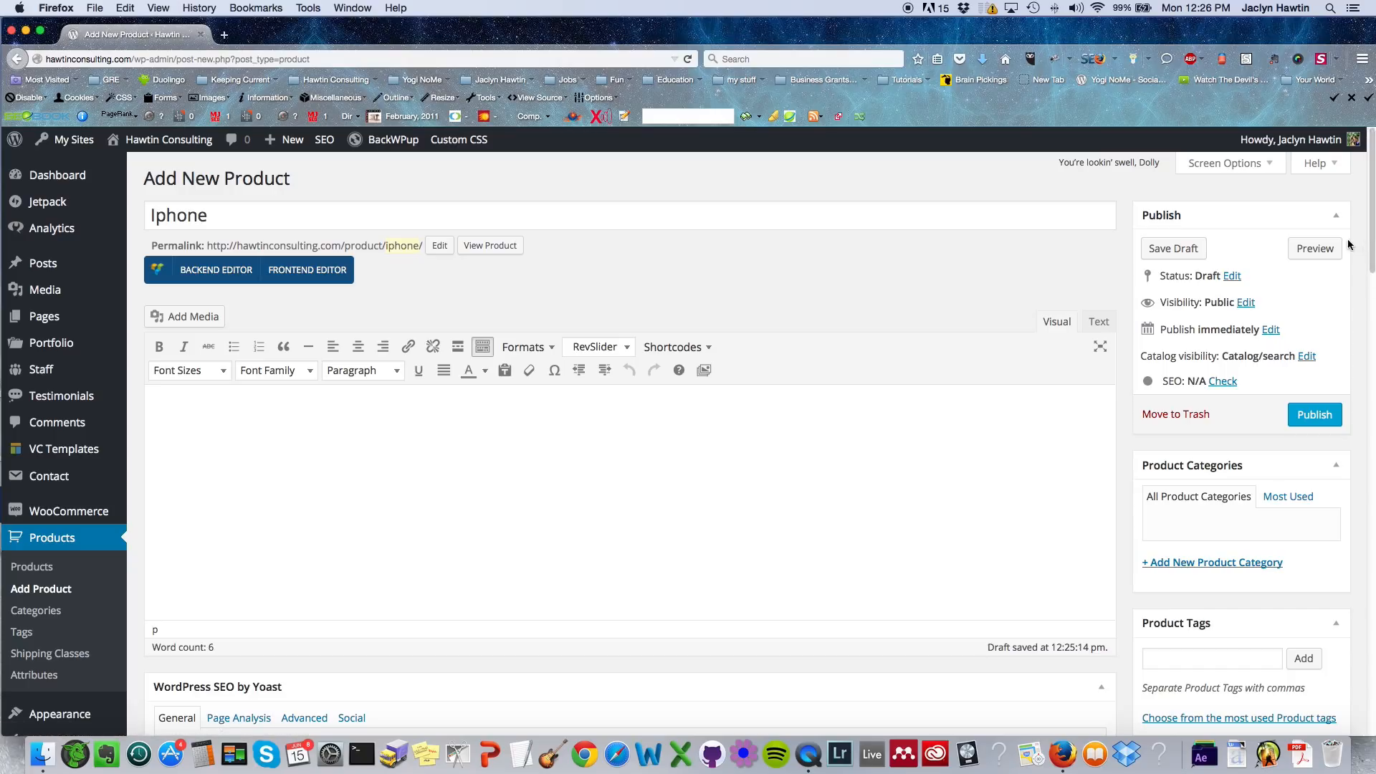
click(1310, 248)
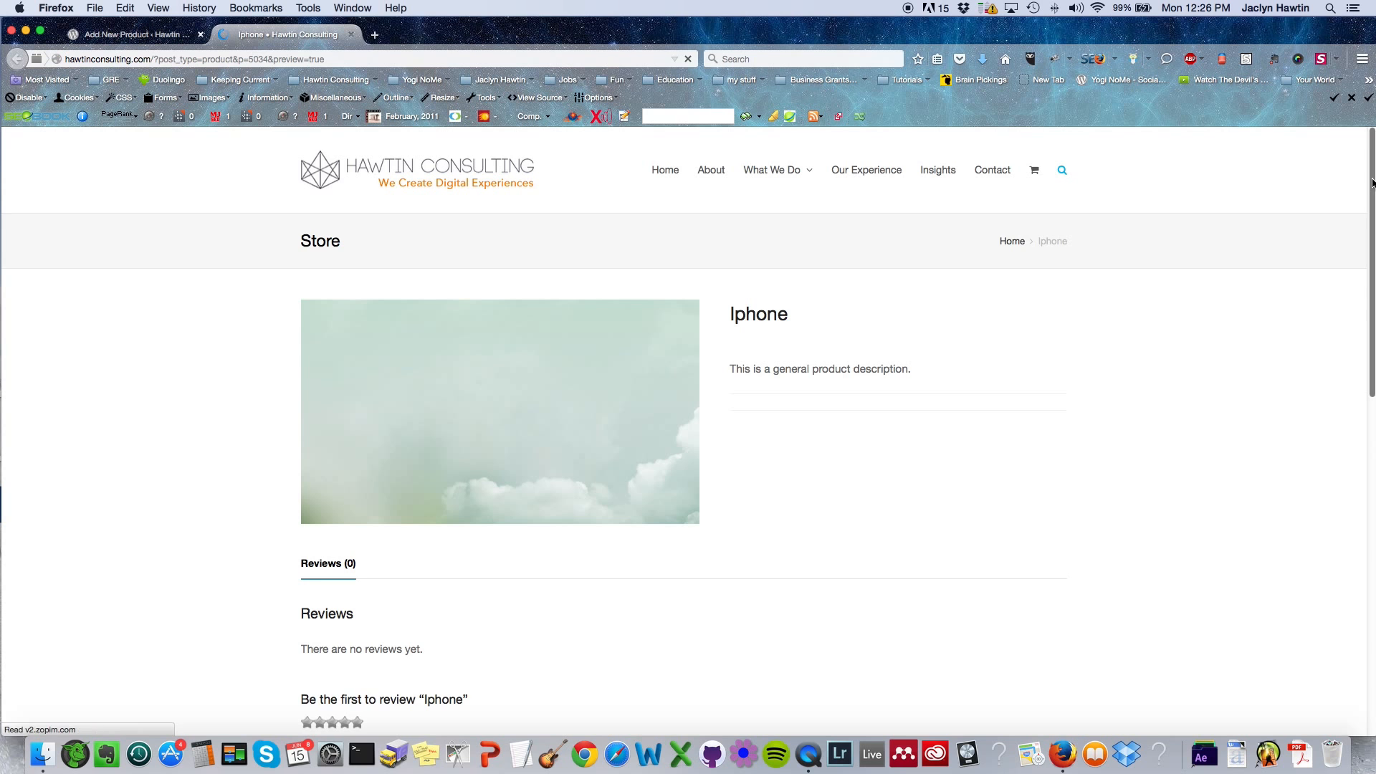
scroll(1372, 182, down, 5)
scroll(684, 454, down, 1)
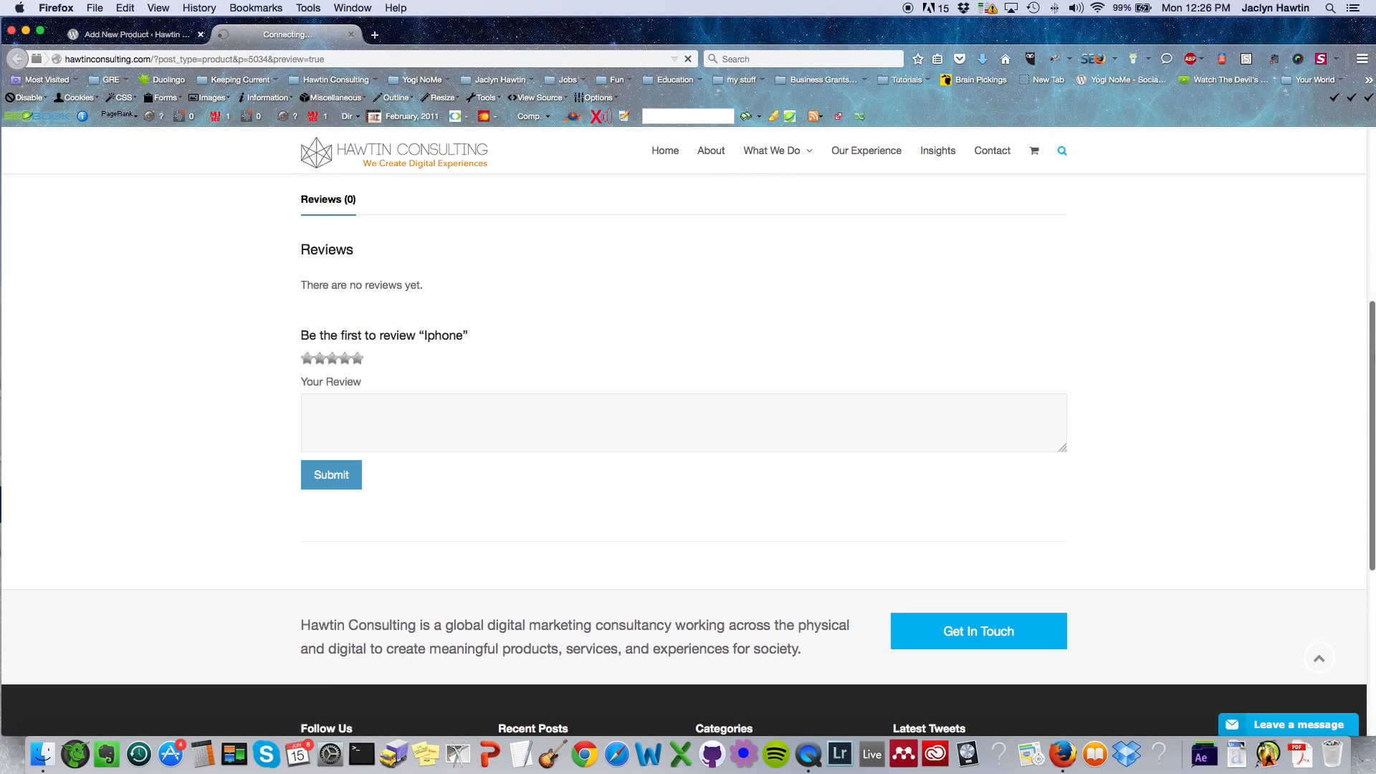
scroll(483, 310, up, 5)
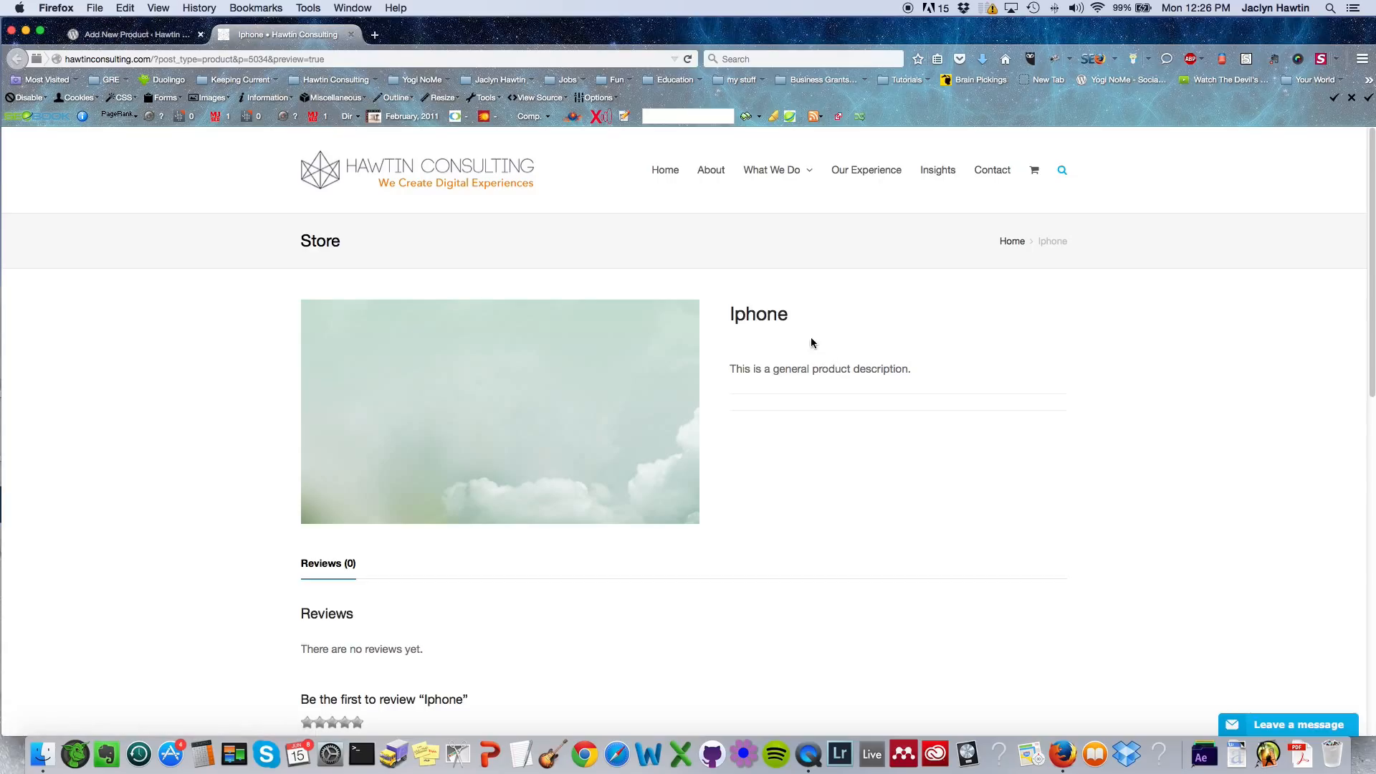
drag(731, 321, 912, 370)
double_click(761, 314)
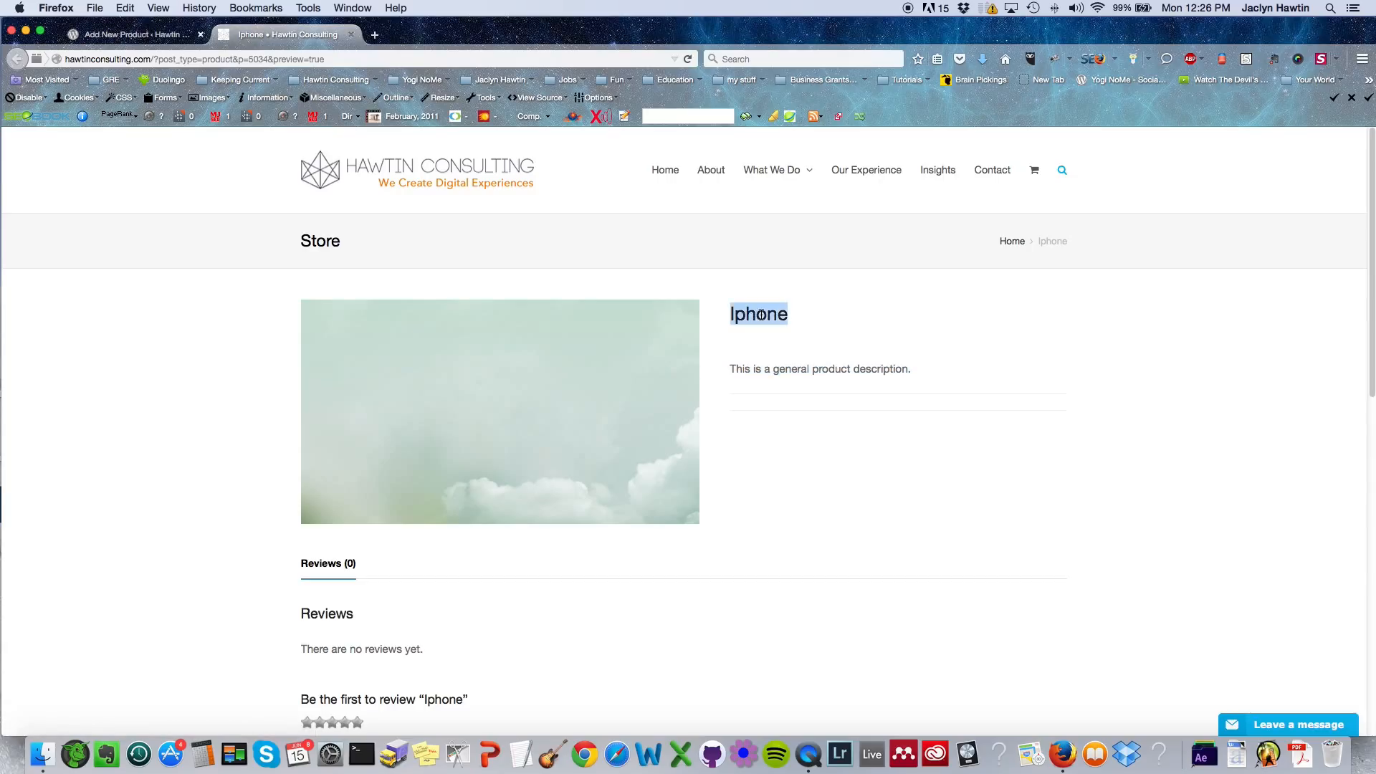
drag(731, 370, 901, 372)
click(902, 372)
scroll(974, 409, down, 1)
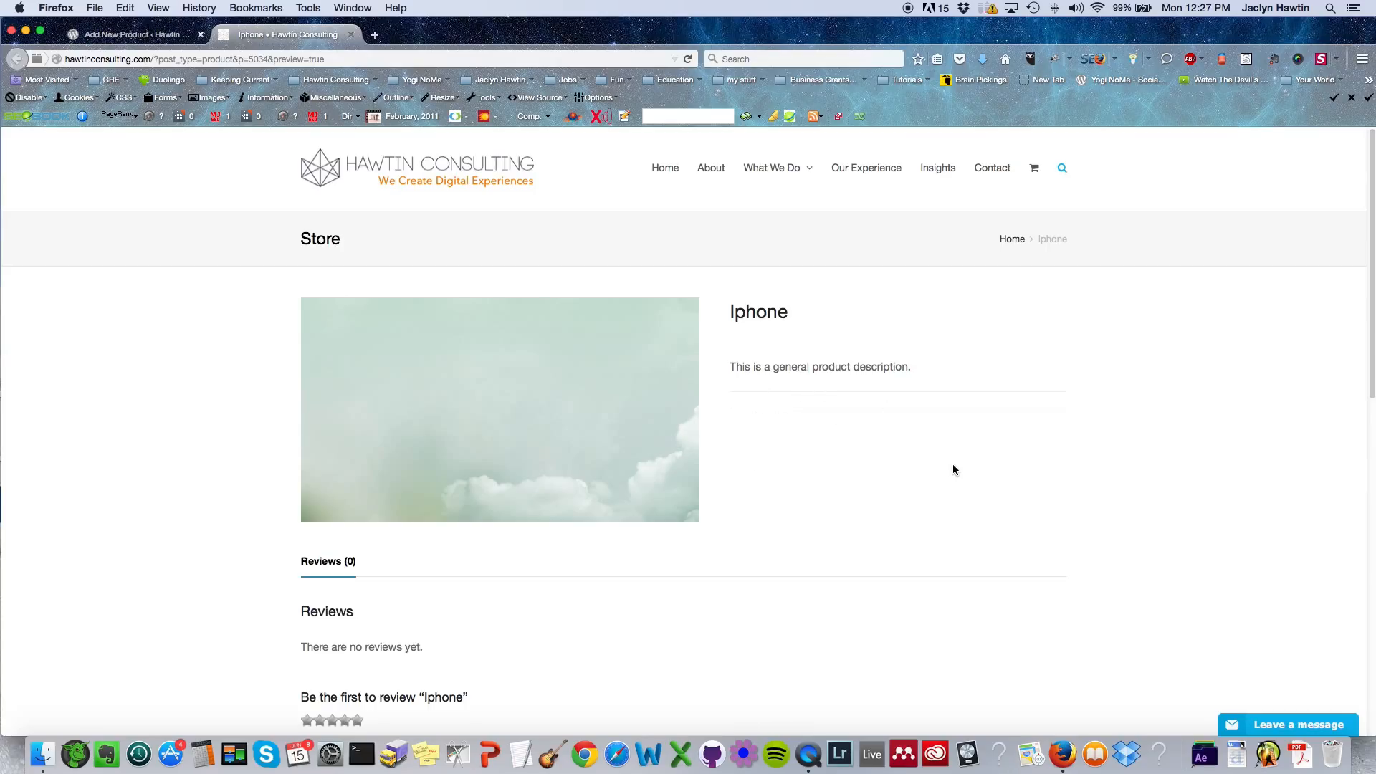
scroll(713, 439, down, 1)
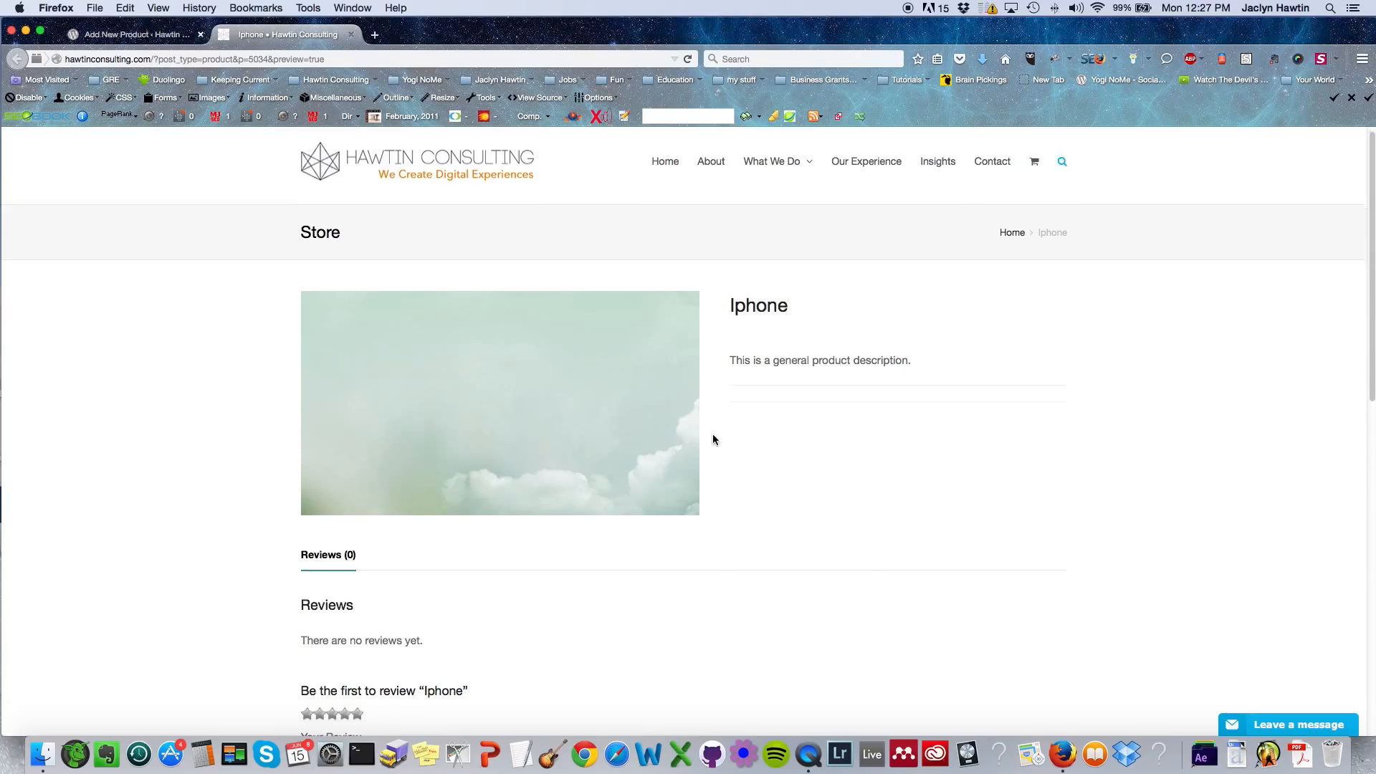
scroll(709, 438, down, 3)
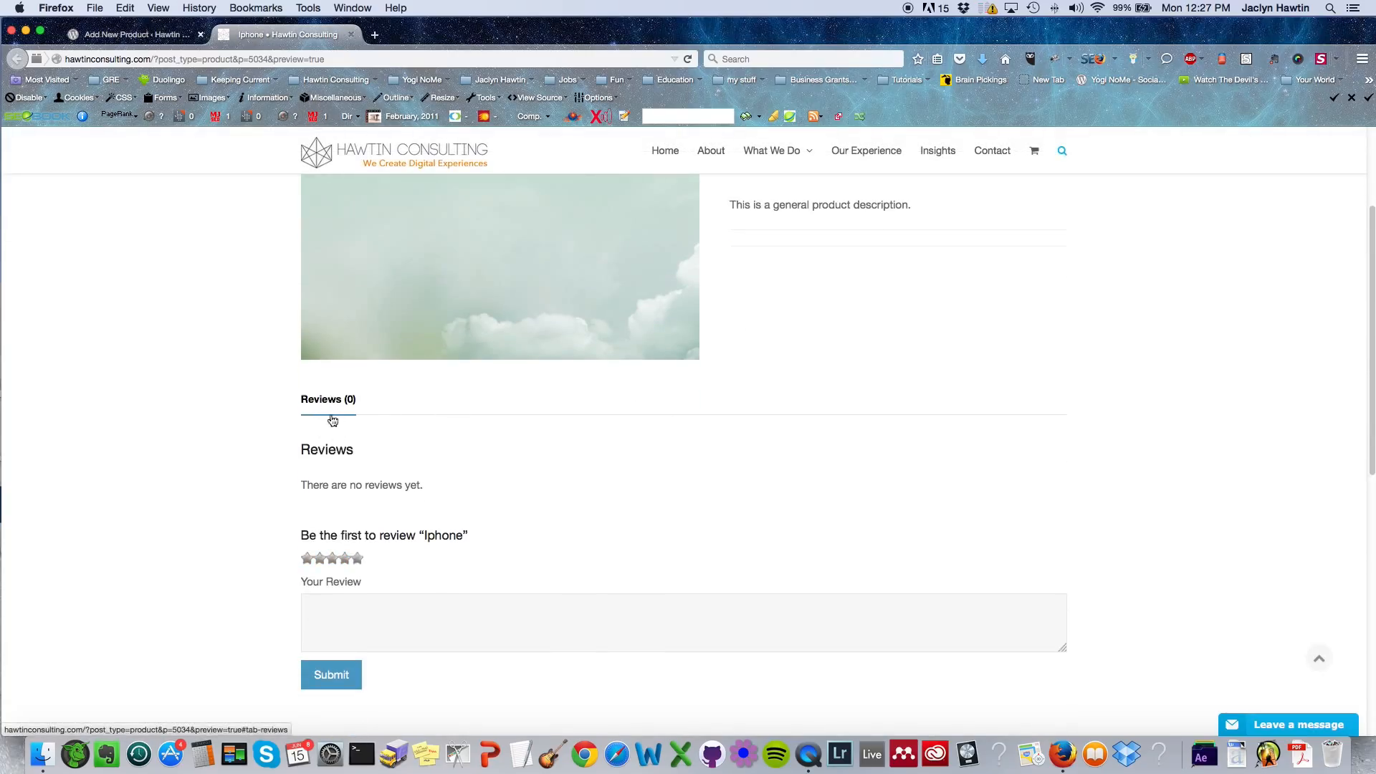
Step: Add hawtin-consulting-thumbnail.png from the media library to the Iphone product's gallery
scroll(665, 471, down, 2)
drag(1373, 430, 1373, 314)
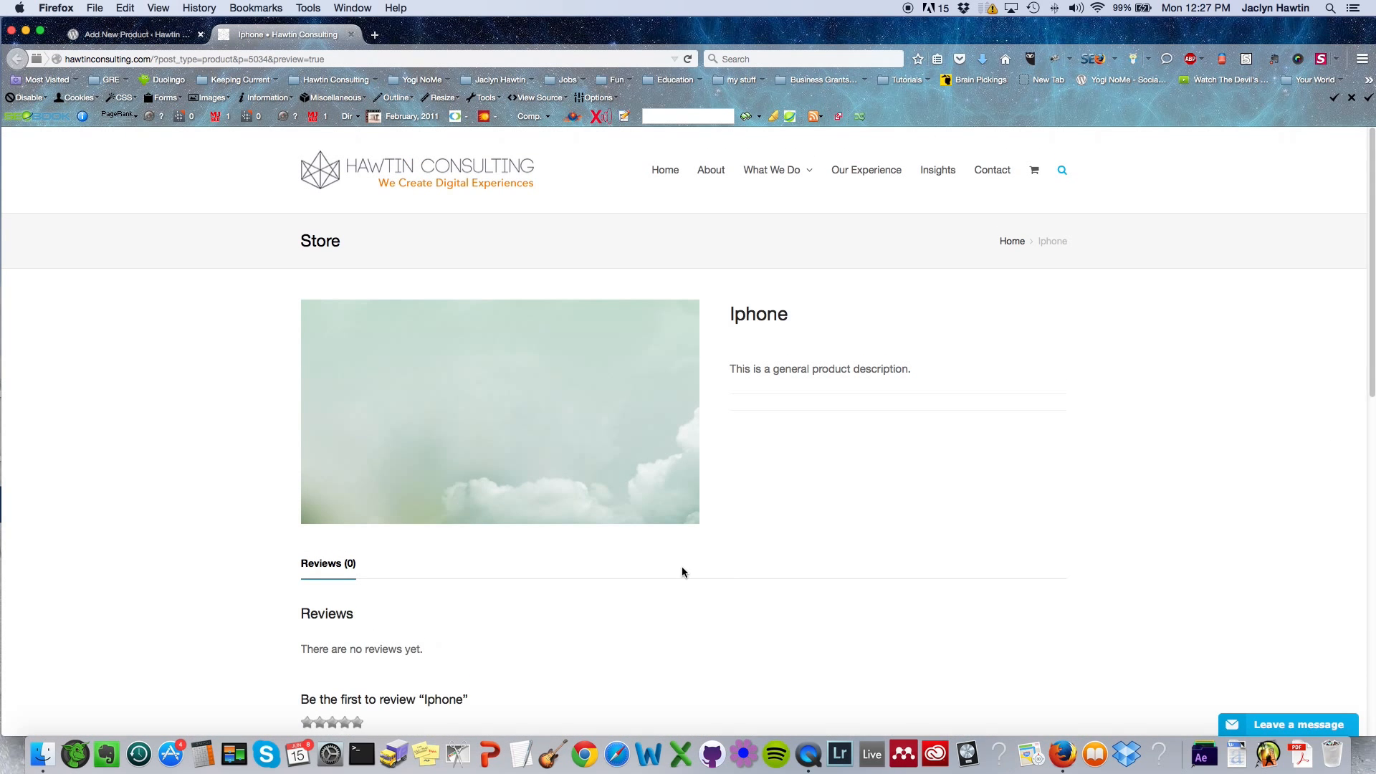
click(136, 34)
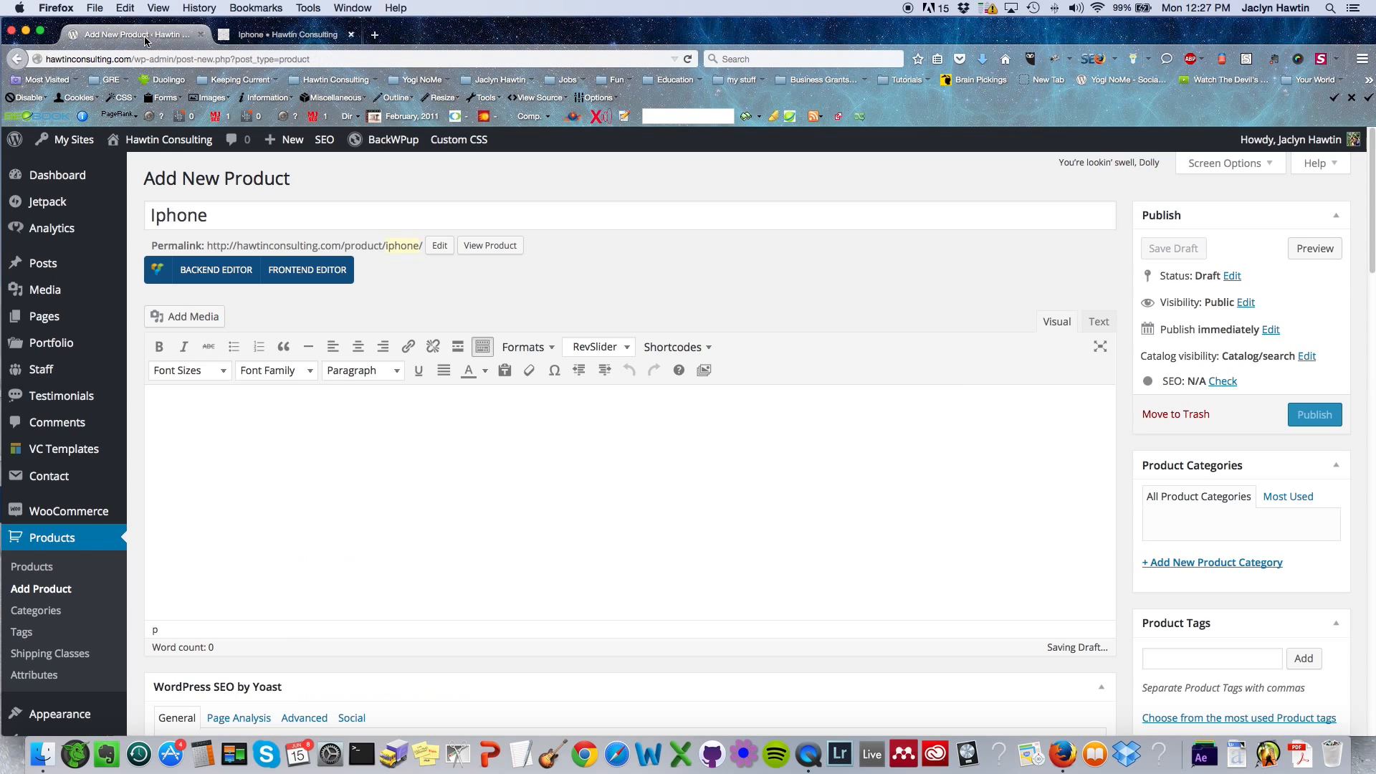
scroll(1117, 379, down, 5)
scroll(1117, 378, down, 4)
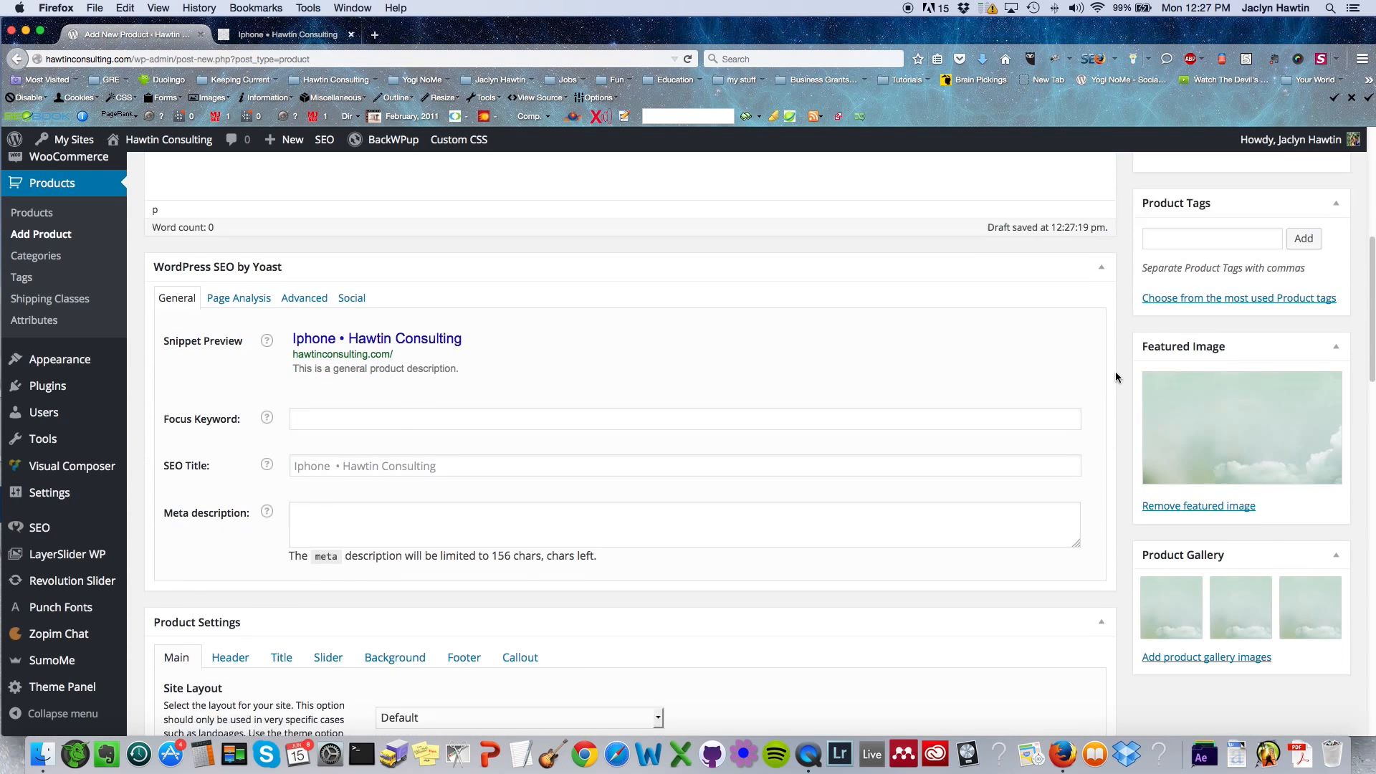
click(1338, 462)
click(1338, 463)
click(1209, 566)
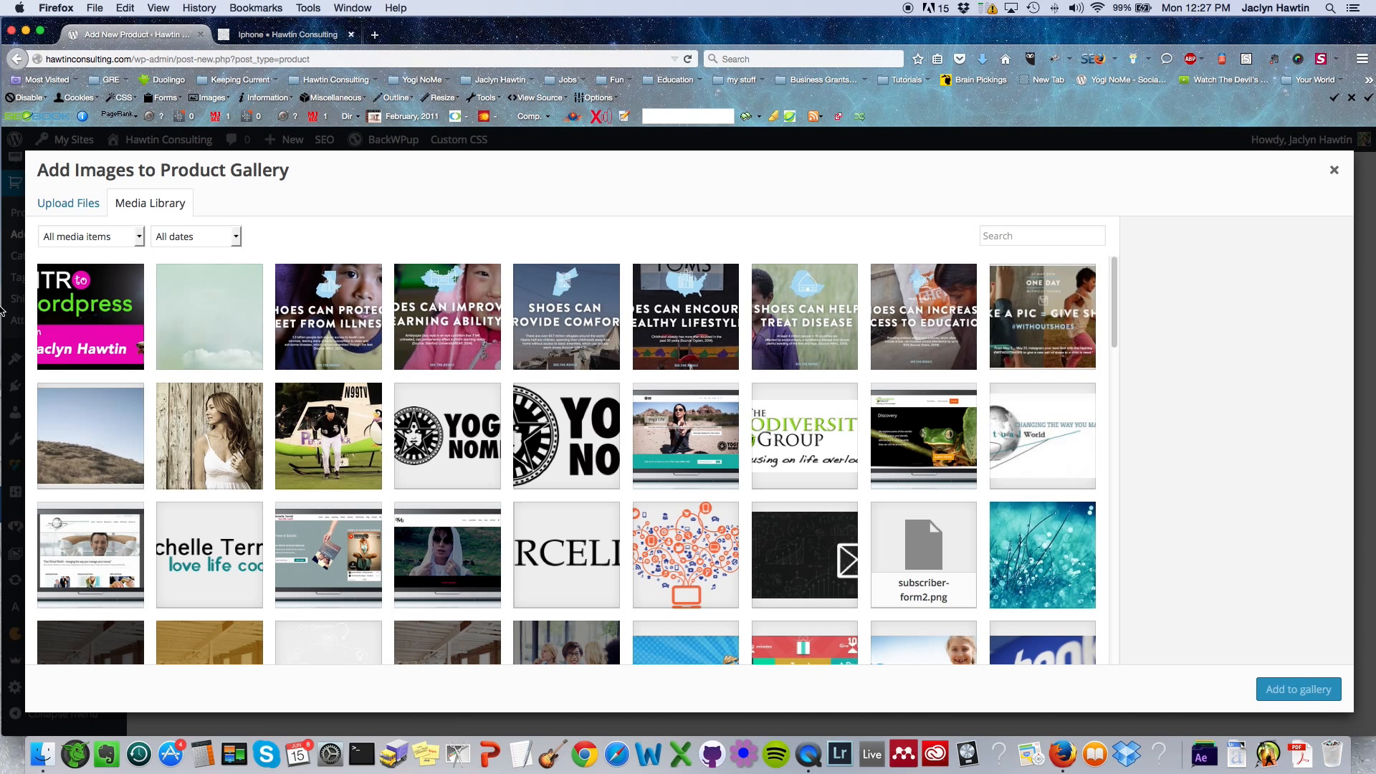
click(67, 306)
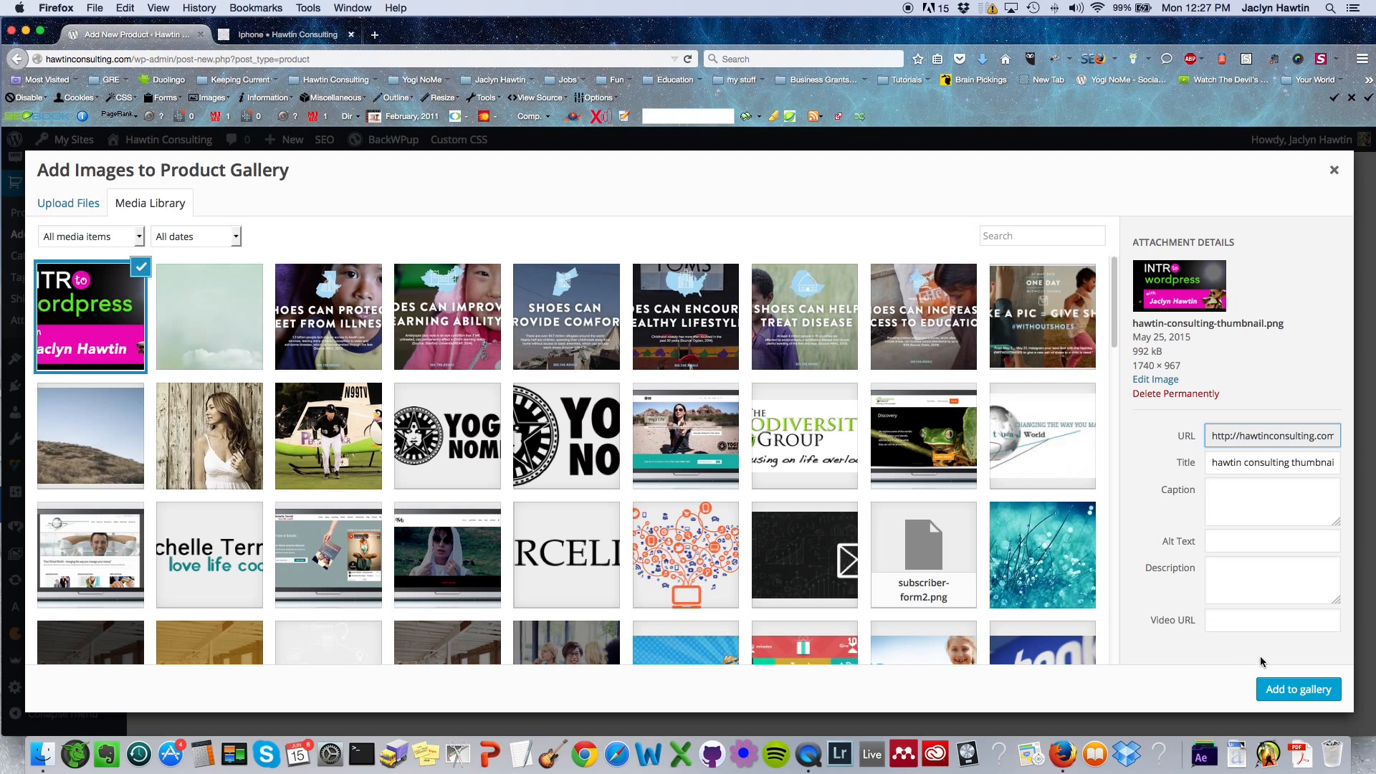
click(1316, 699)
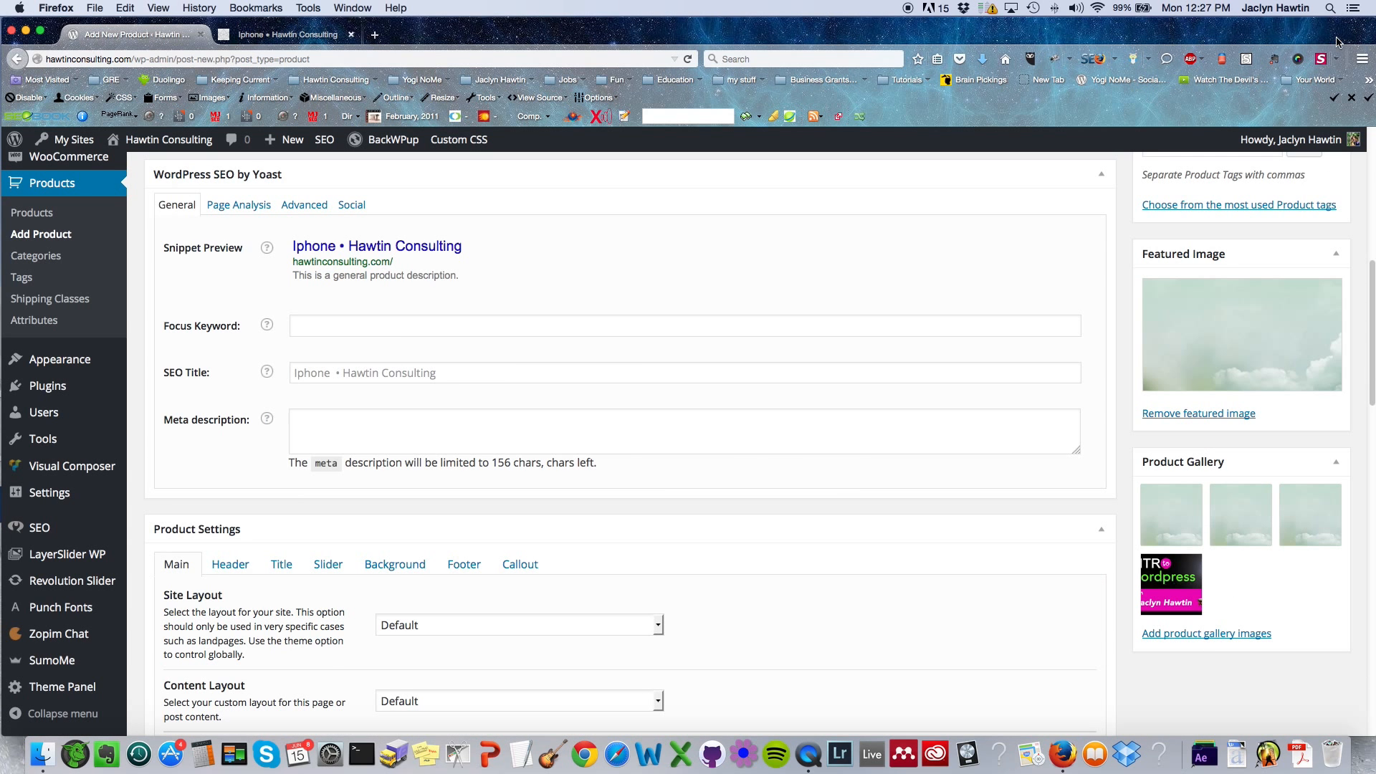
Step: Preview the Iphone product page again and view both gallery thumbnails below the main image
drag(1373, 320, 1373, 187)
click(1315, 248)
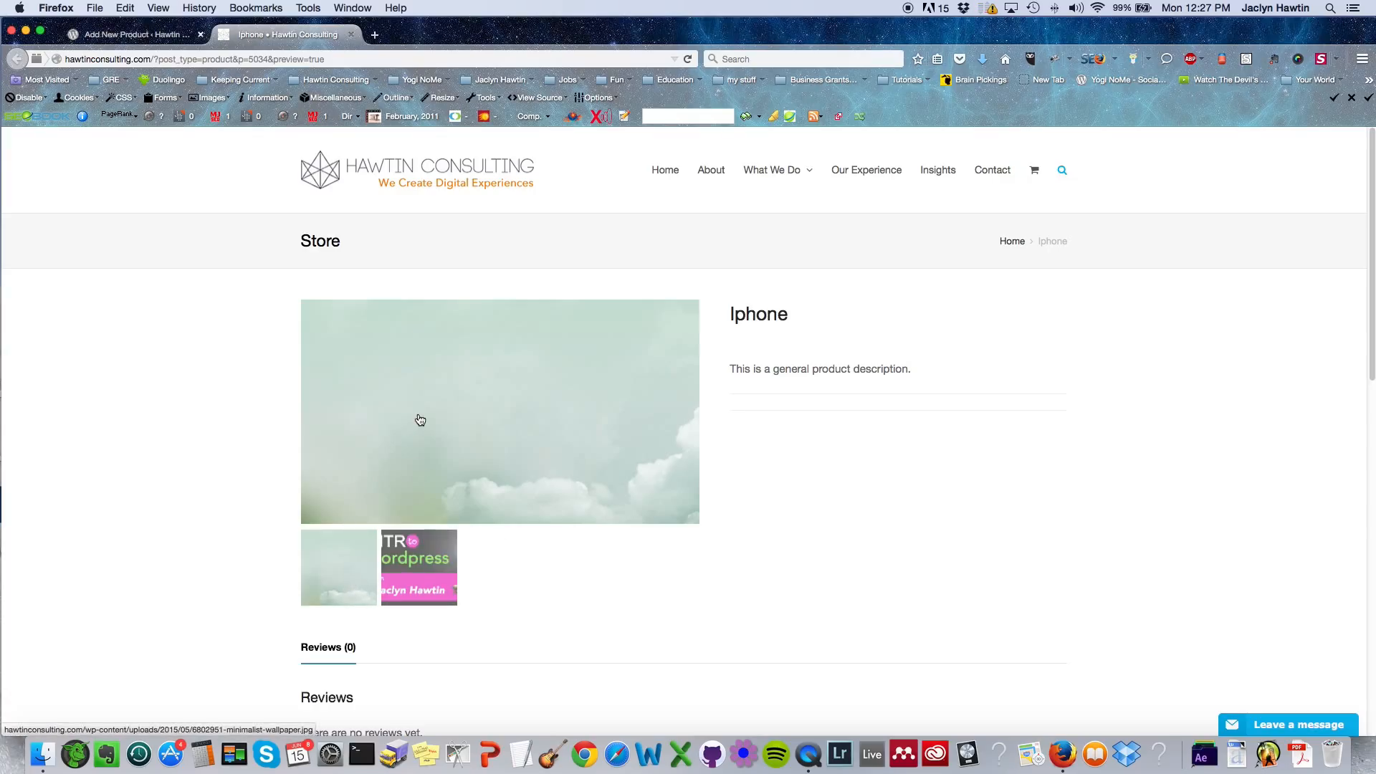
click(400, 560)
click(349, 564)
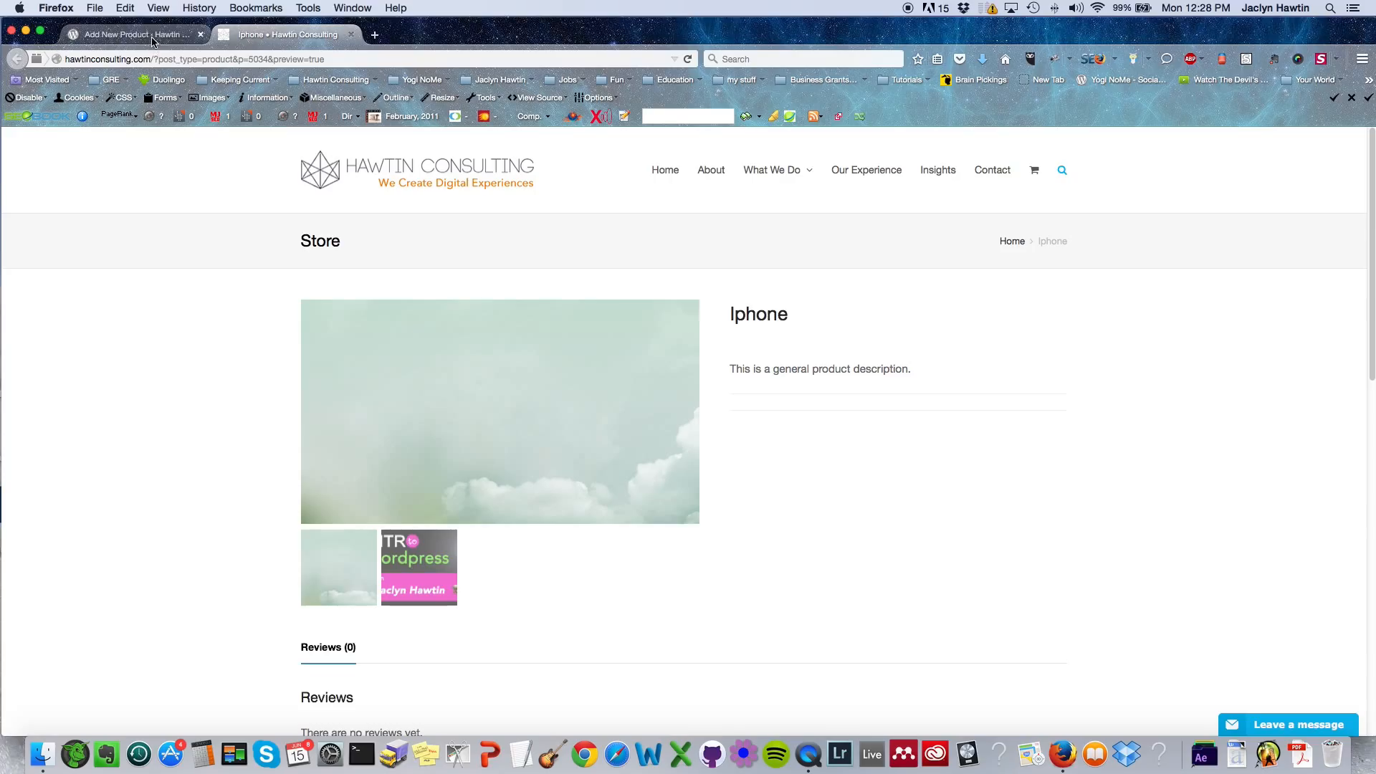
Step: Switch the product's main content to the Visual Composer backend editor and add a text block, keeping its default placeholder text
click(127, 31)
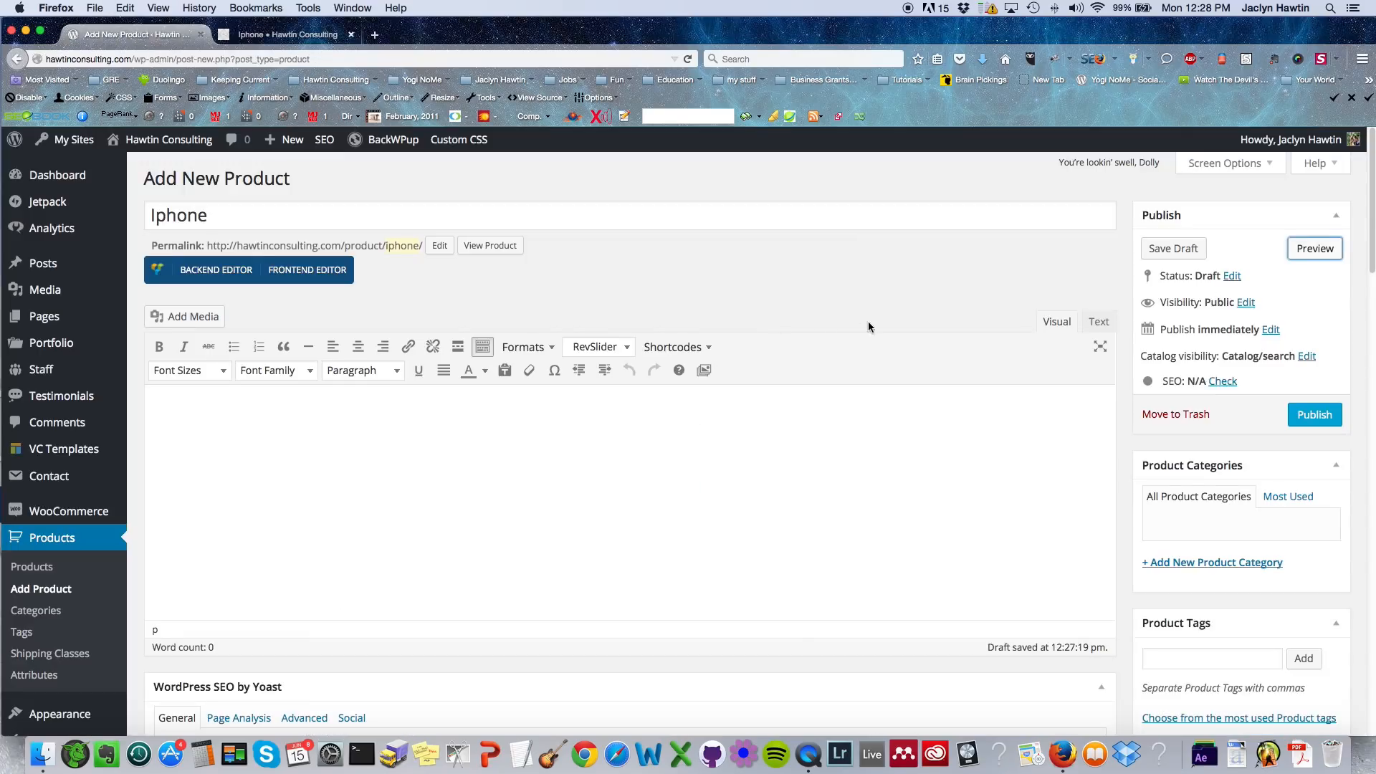
scroll(1374, 247, down, 1)
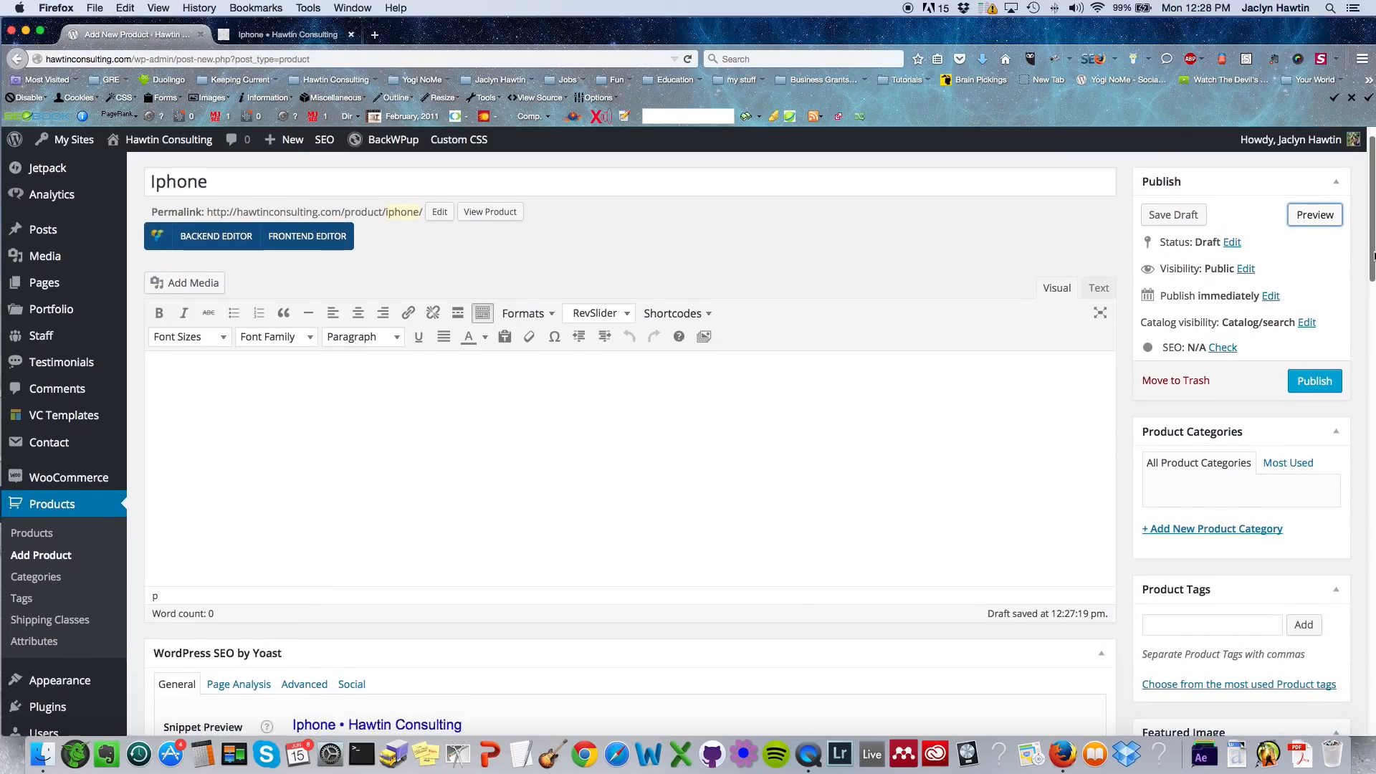
click(201, 238)
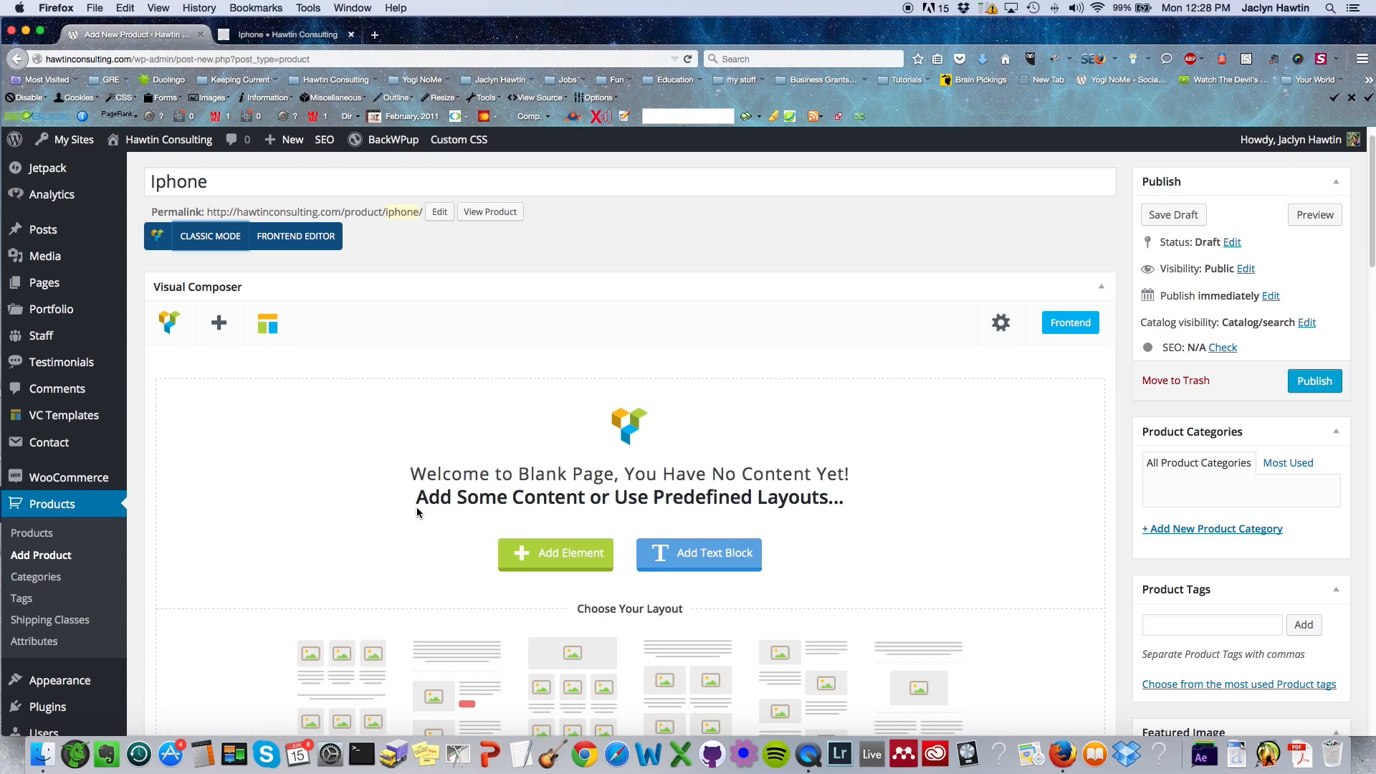
click(716, 557)
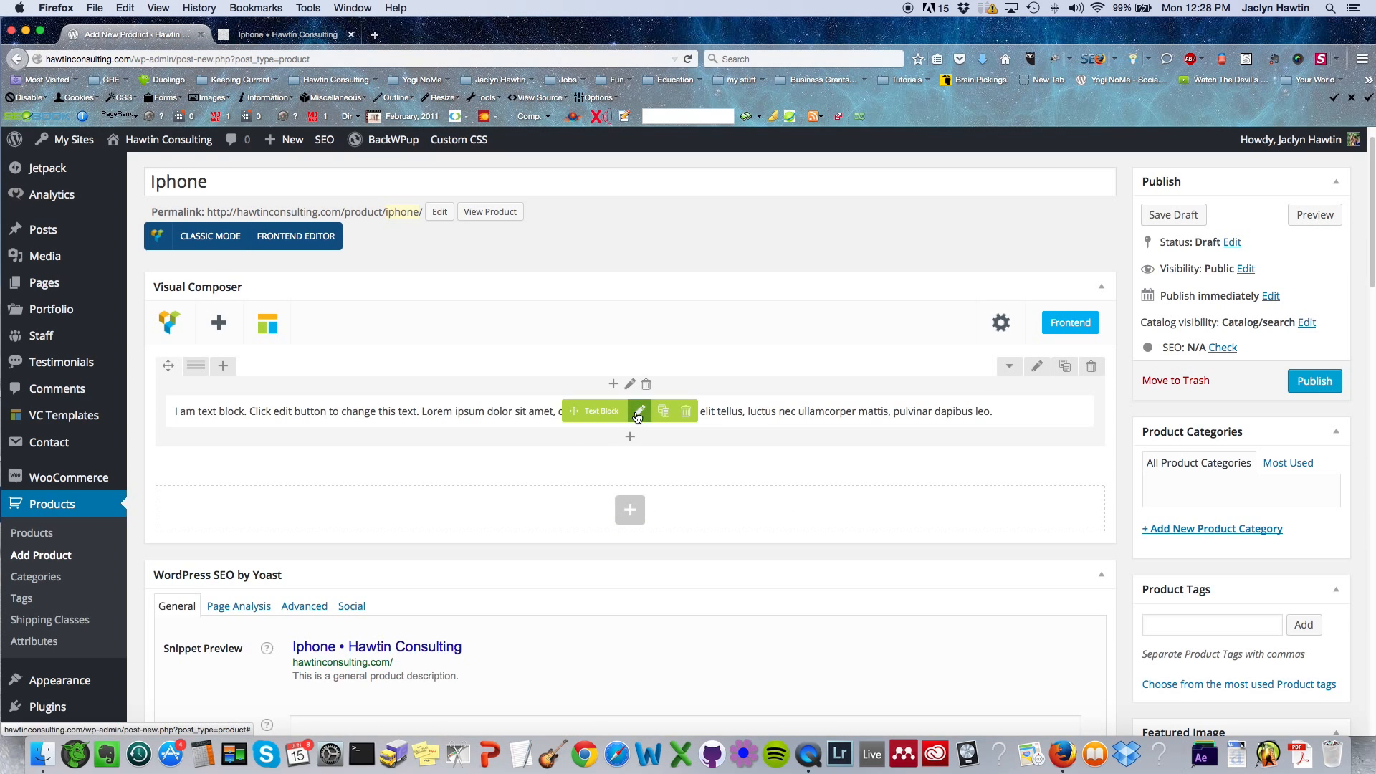
click(637, 414)
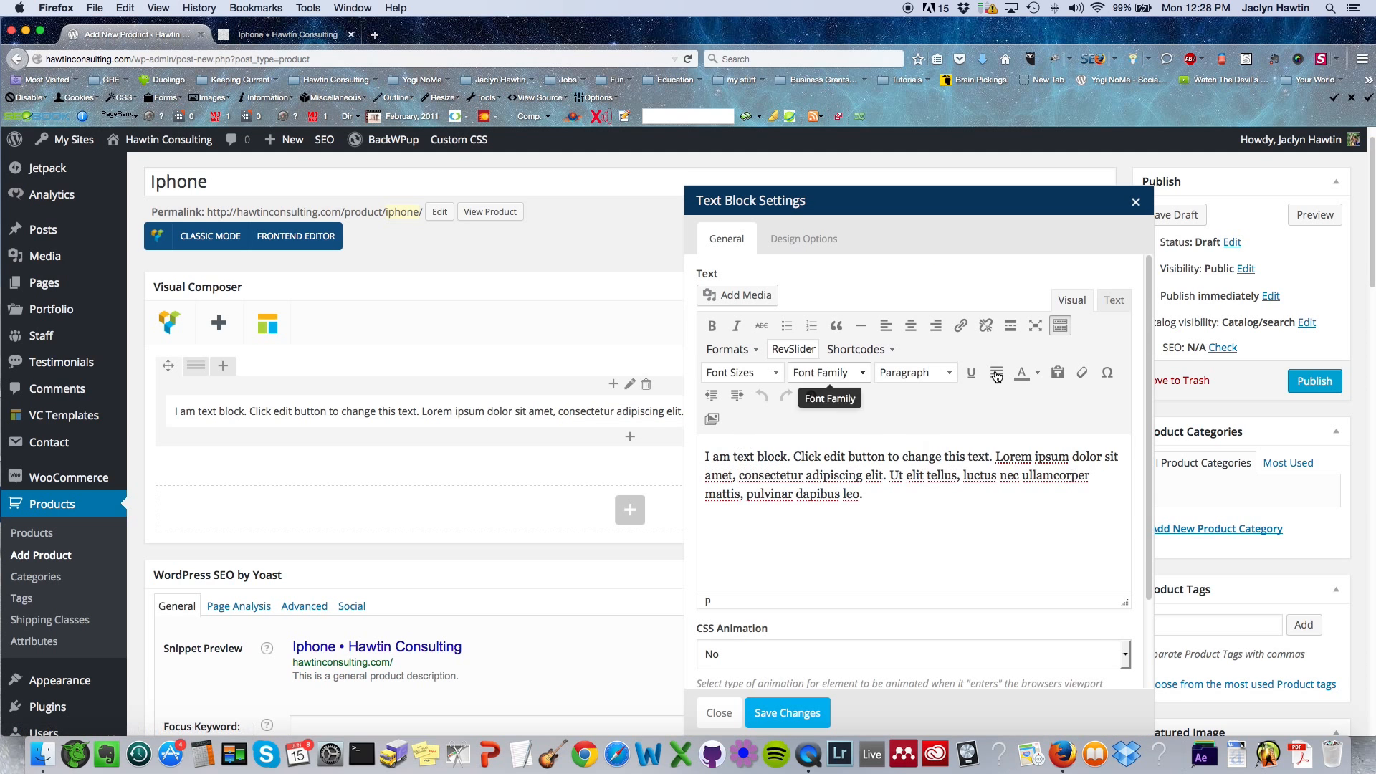
click(1145, 206)
Step: Preview the product page and examine the Description section below the gallery images
click(1315, 214)
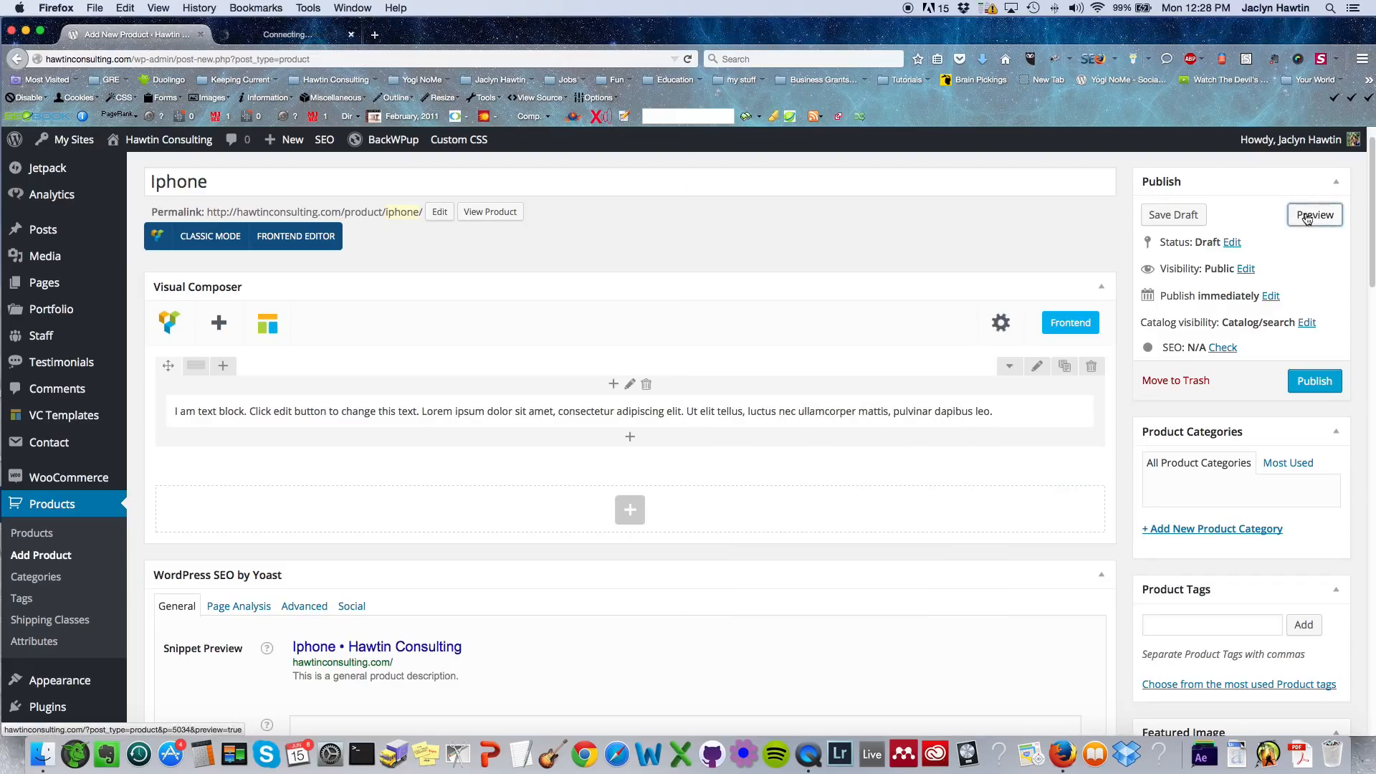
click(287, 34)
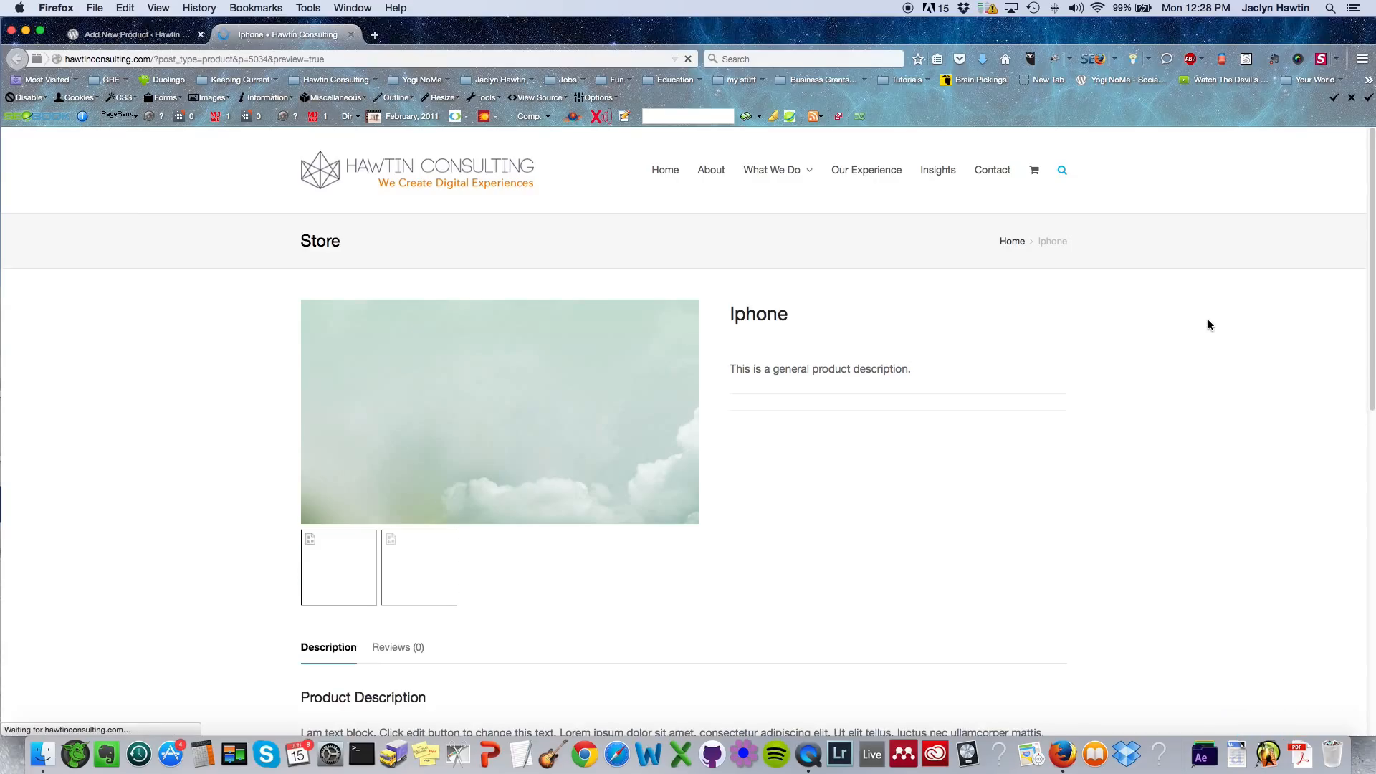
scroll(1207, 320, down, 3)
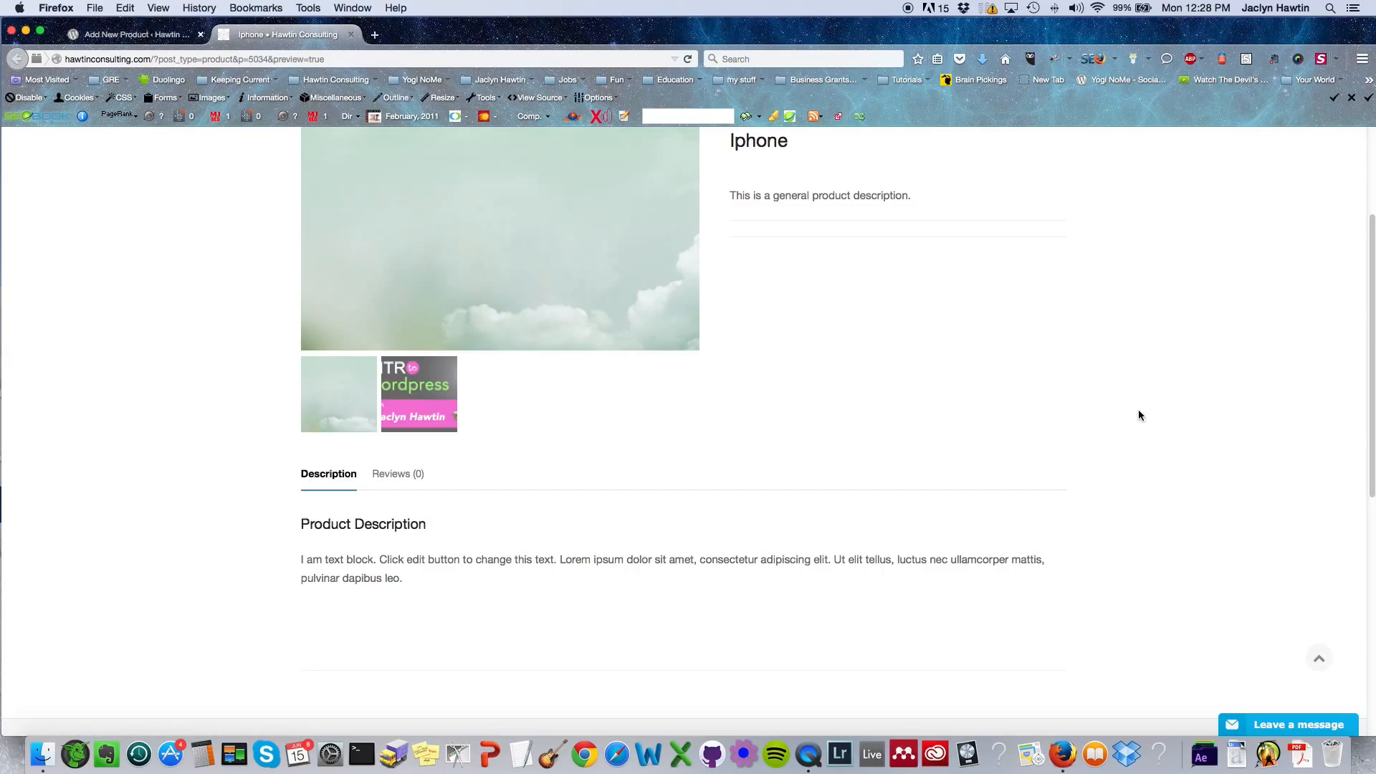
scroll(1254, 367, up, 3)
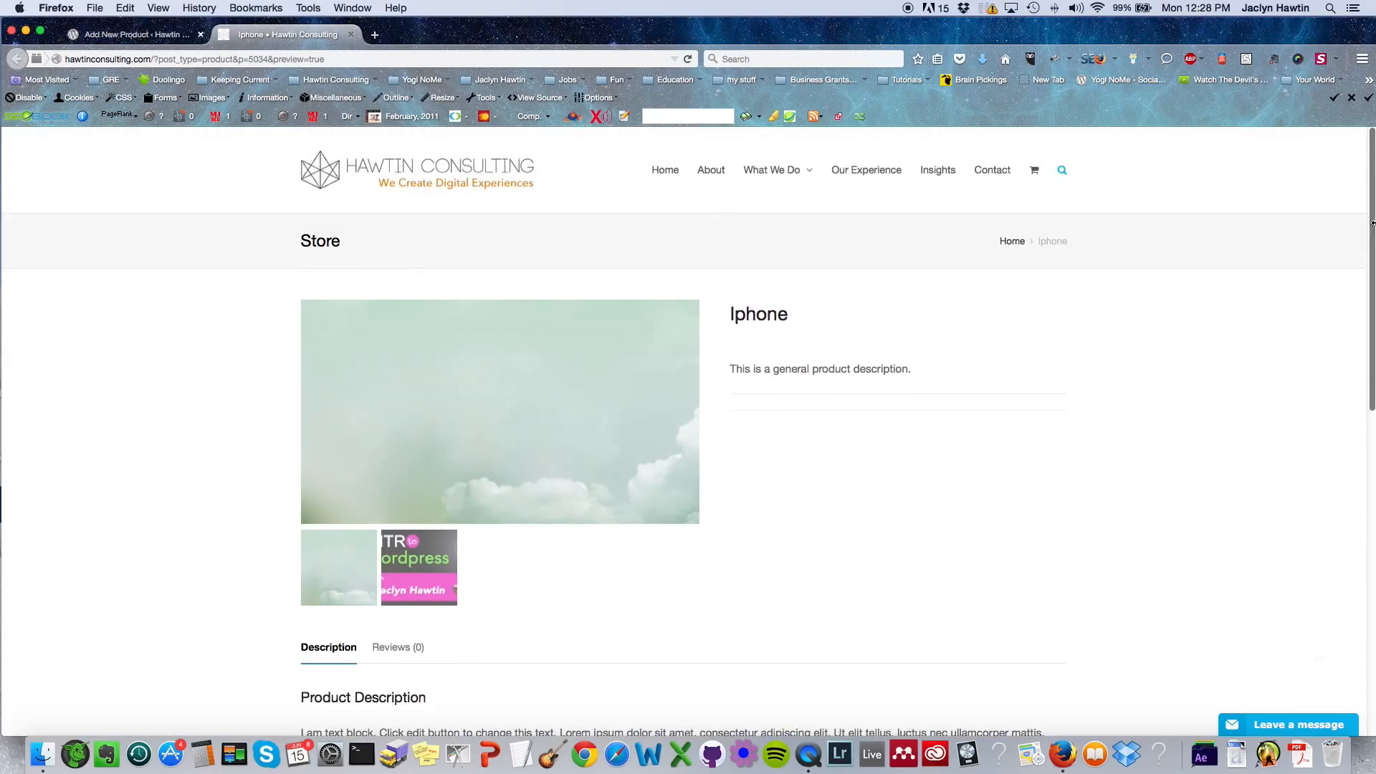
drag(1373, 223, 1374, 274)
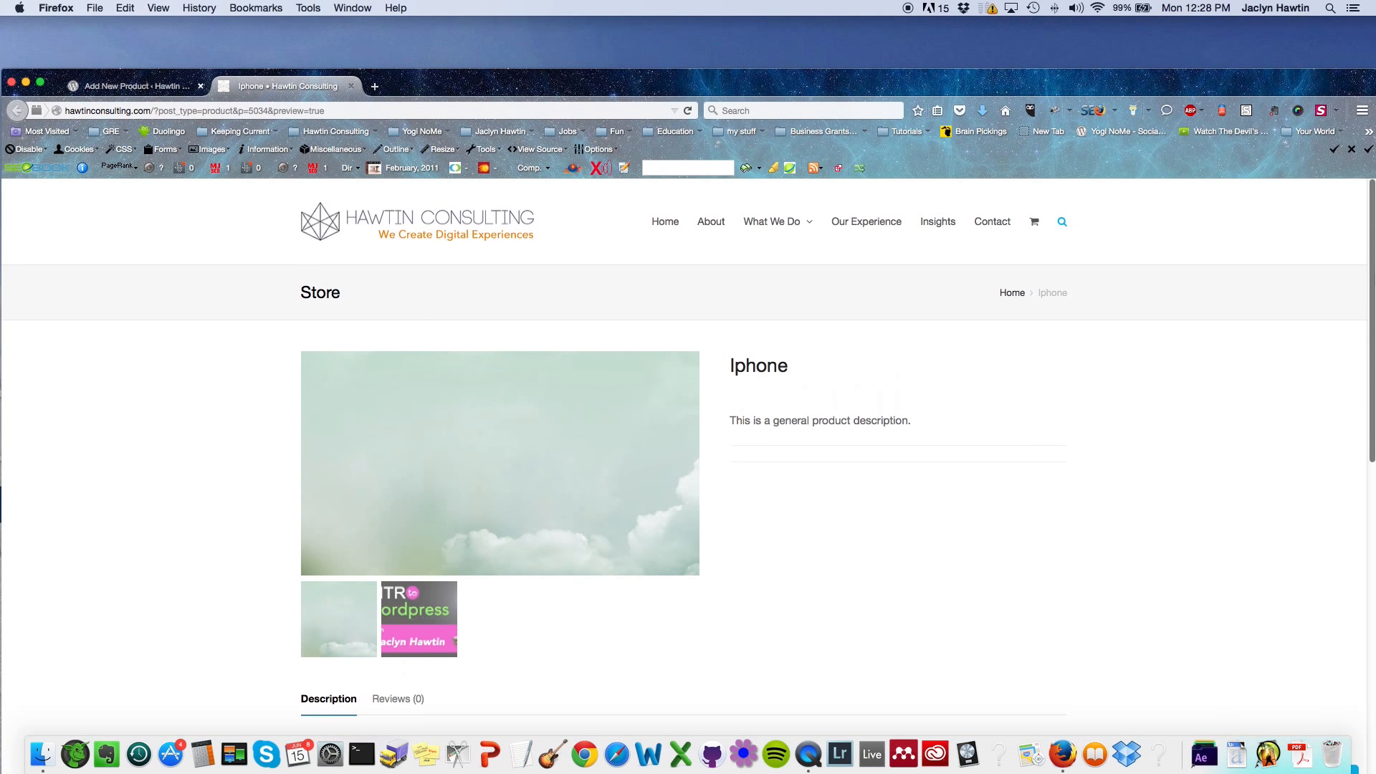
drag(785, 81, 785, 30)
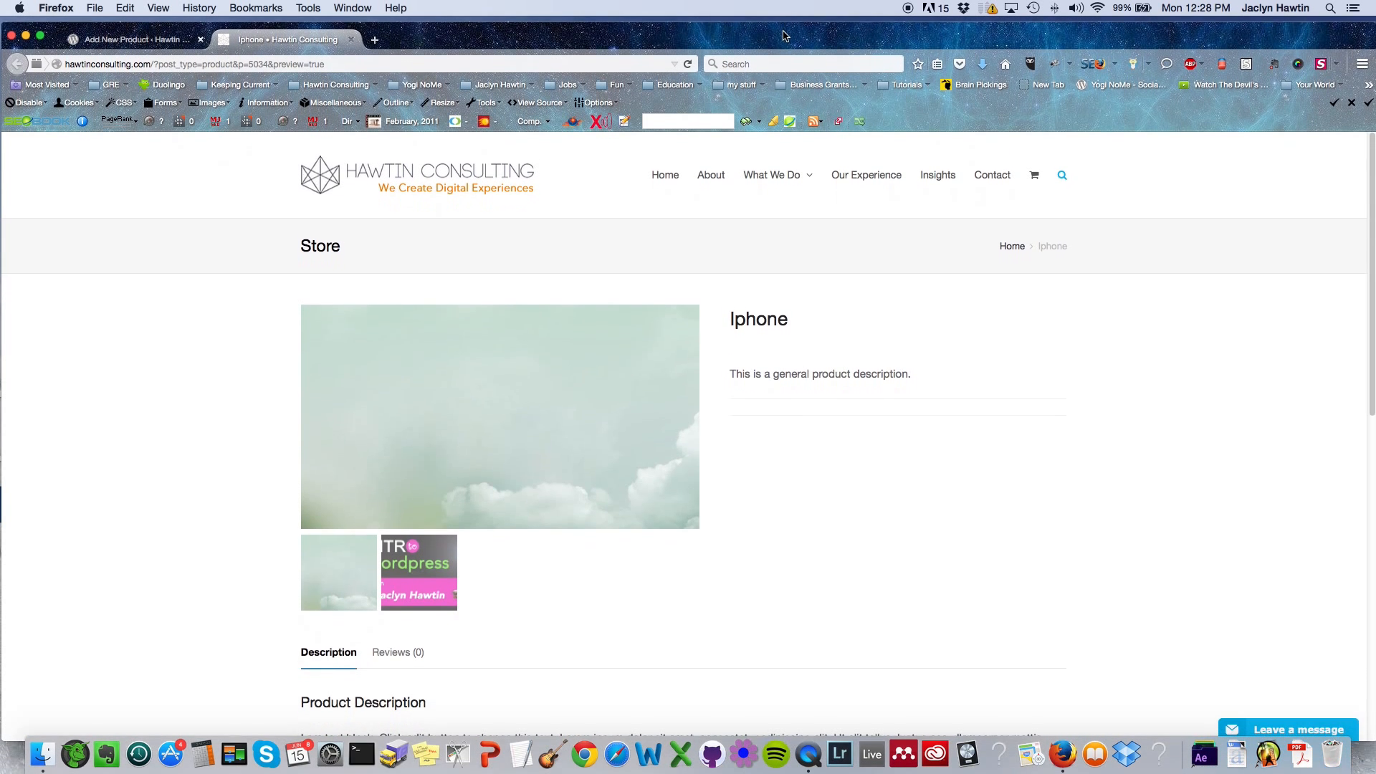
Step: Compare the short description beside the product image with the full product description further down the preview page
scroll(1371, 273, down, 1)
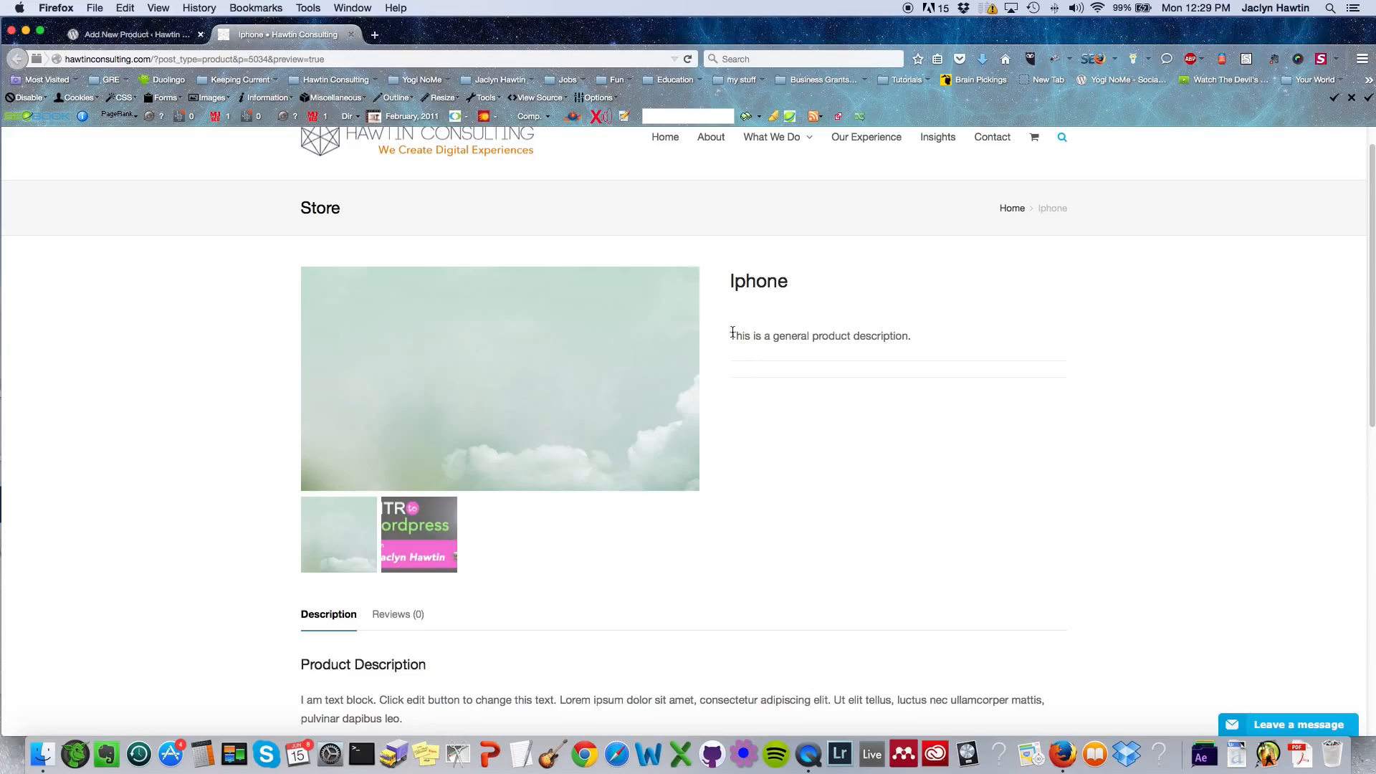
drag(730, 335, 897, 339)
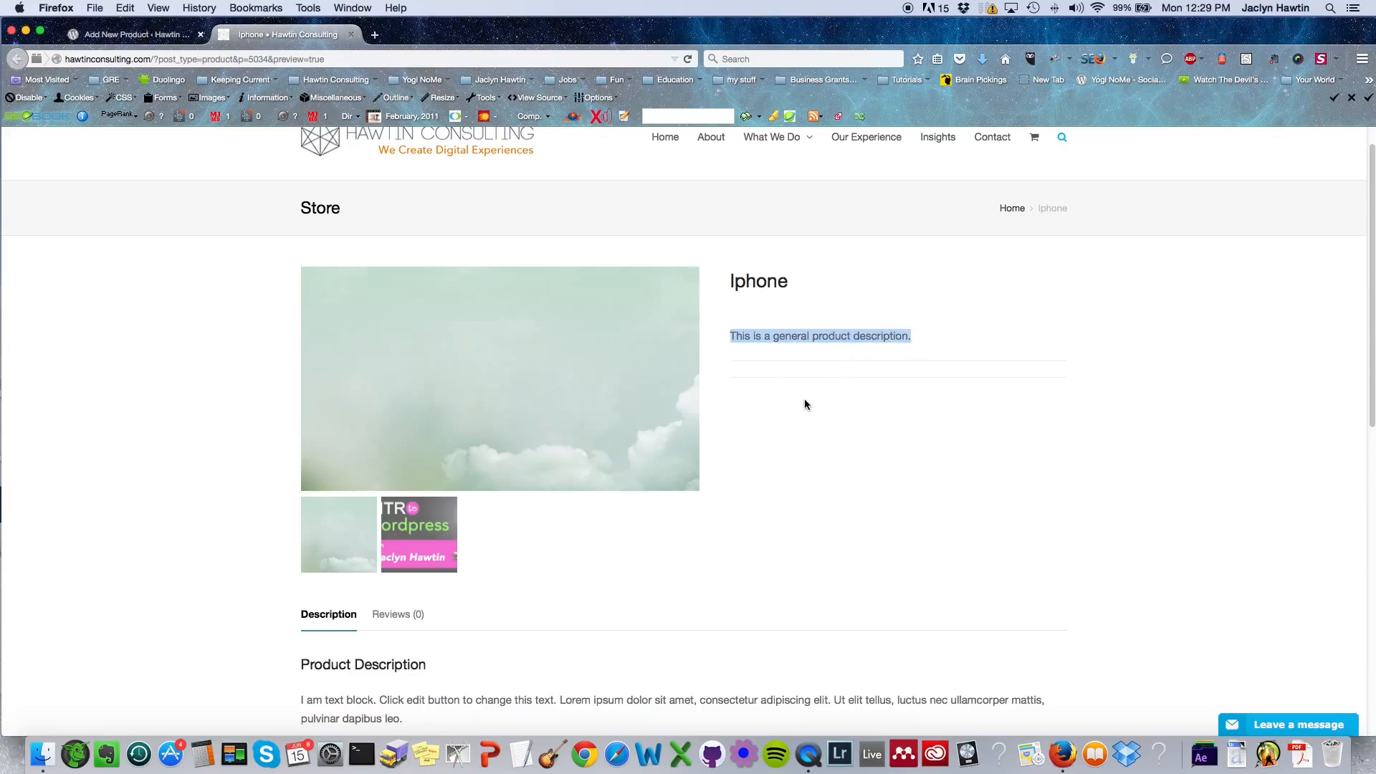
drag(295, 619, 341, 619)
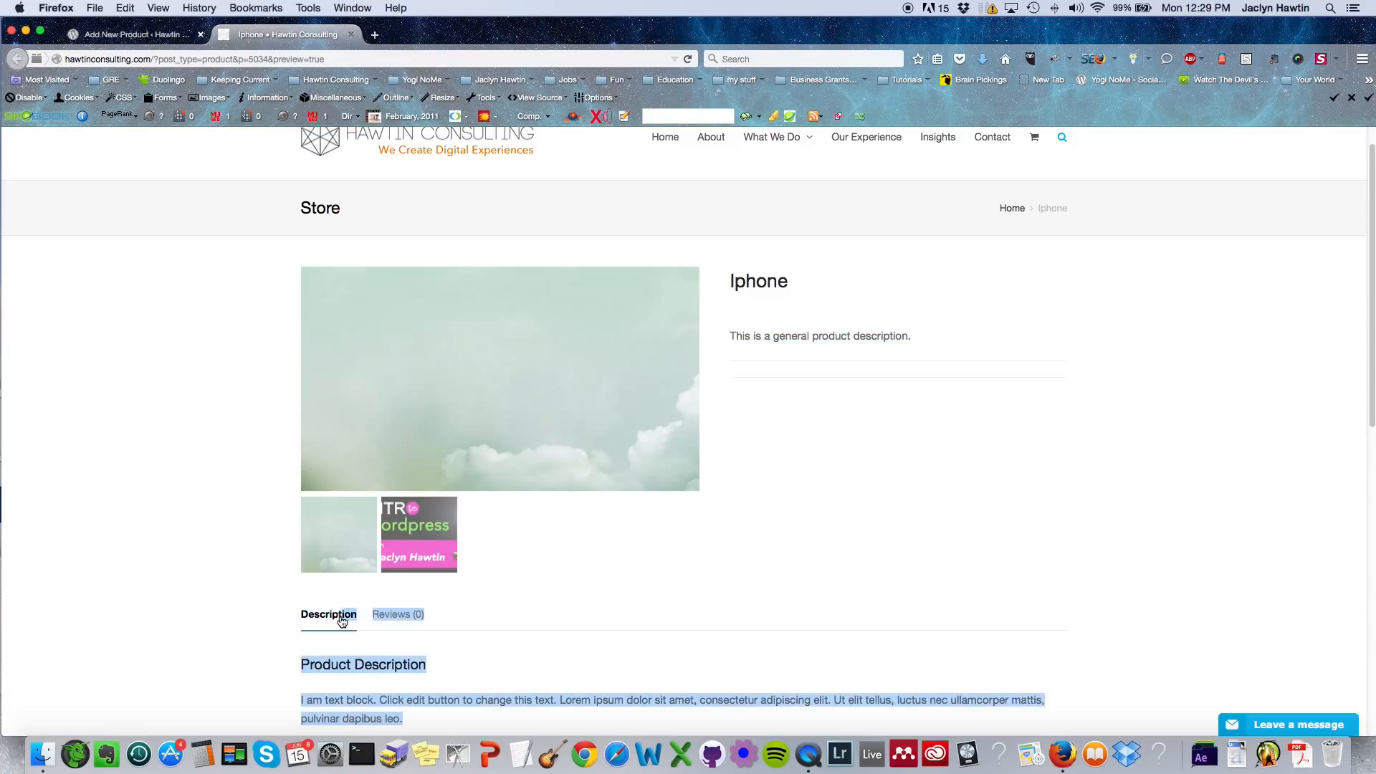
scroll(457, 649, down, 1)
click(477, 674)
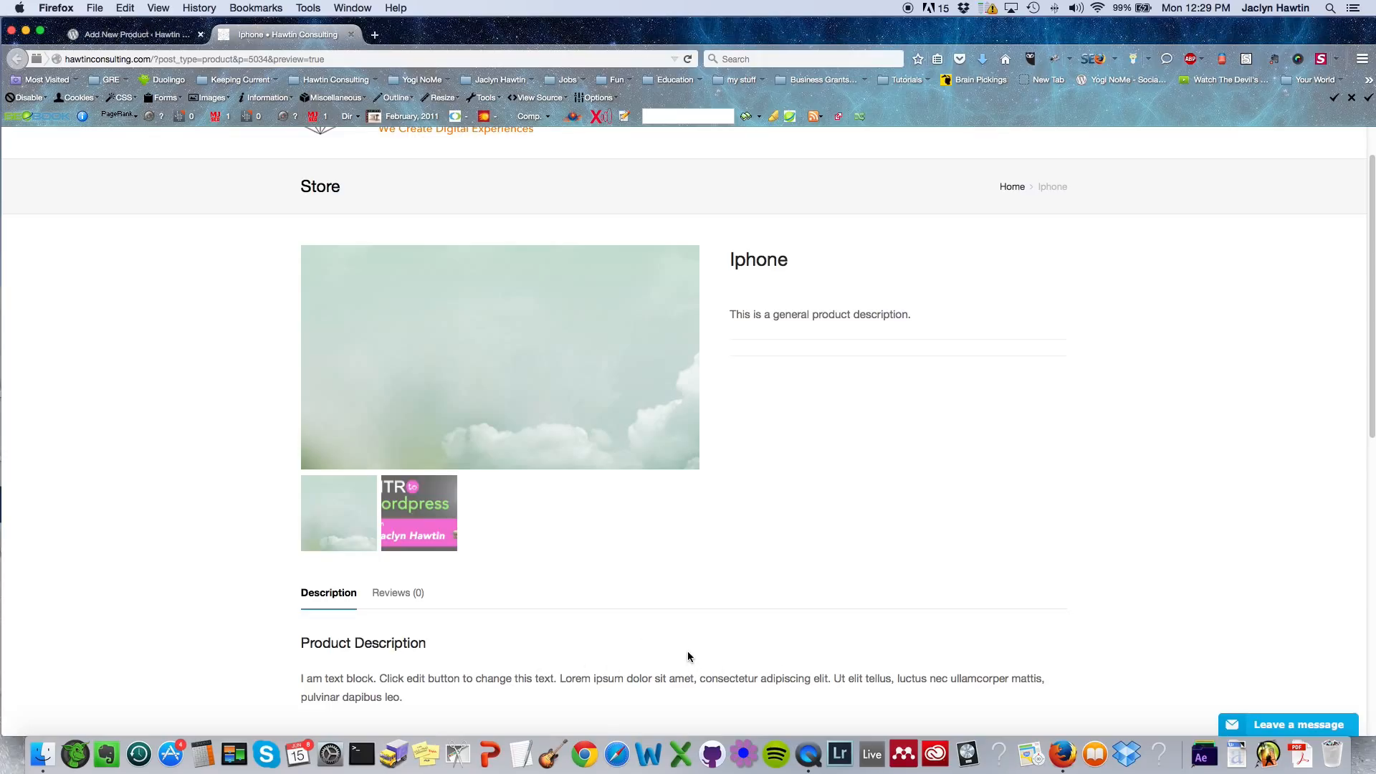
scroll(687, 651, down, 5)
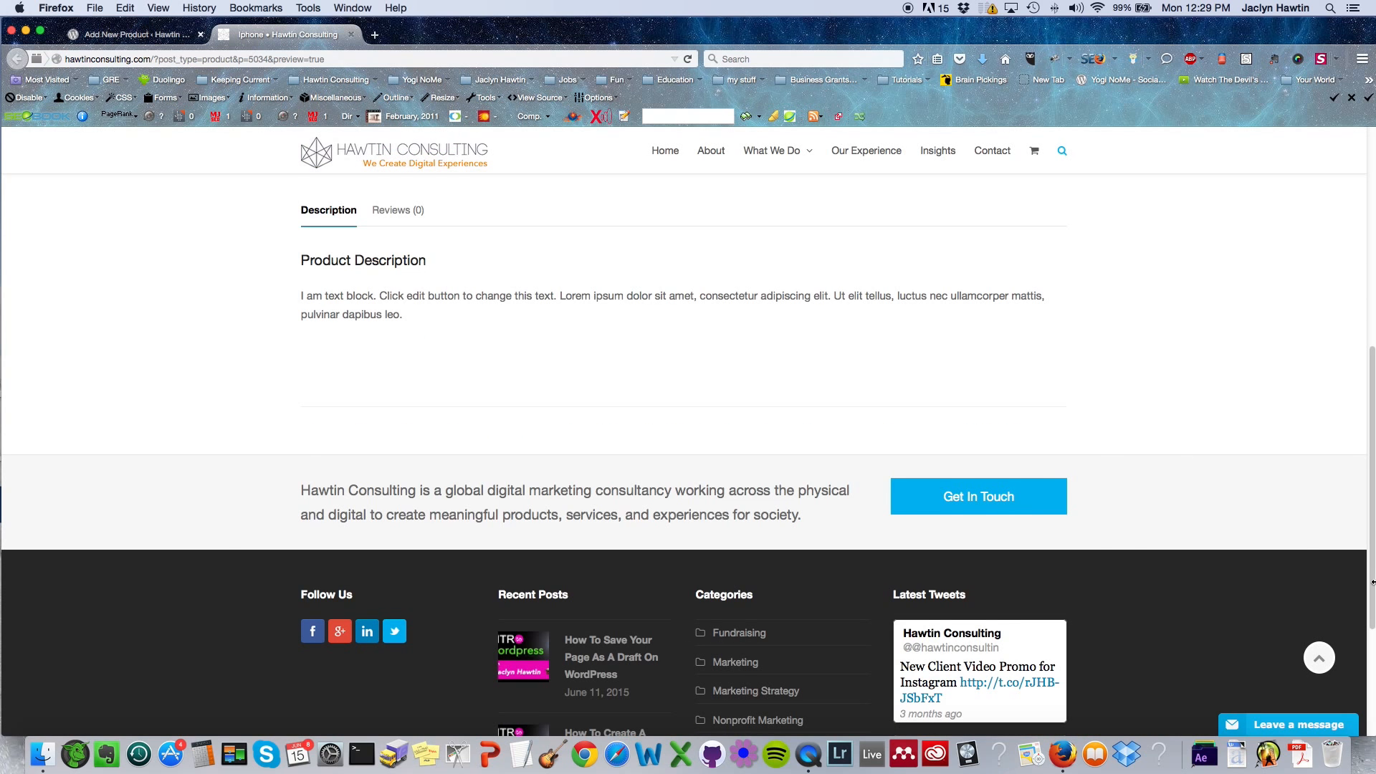
drag(1372, 591, 1372, 371)
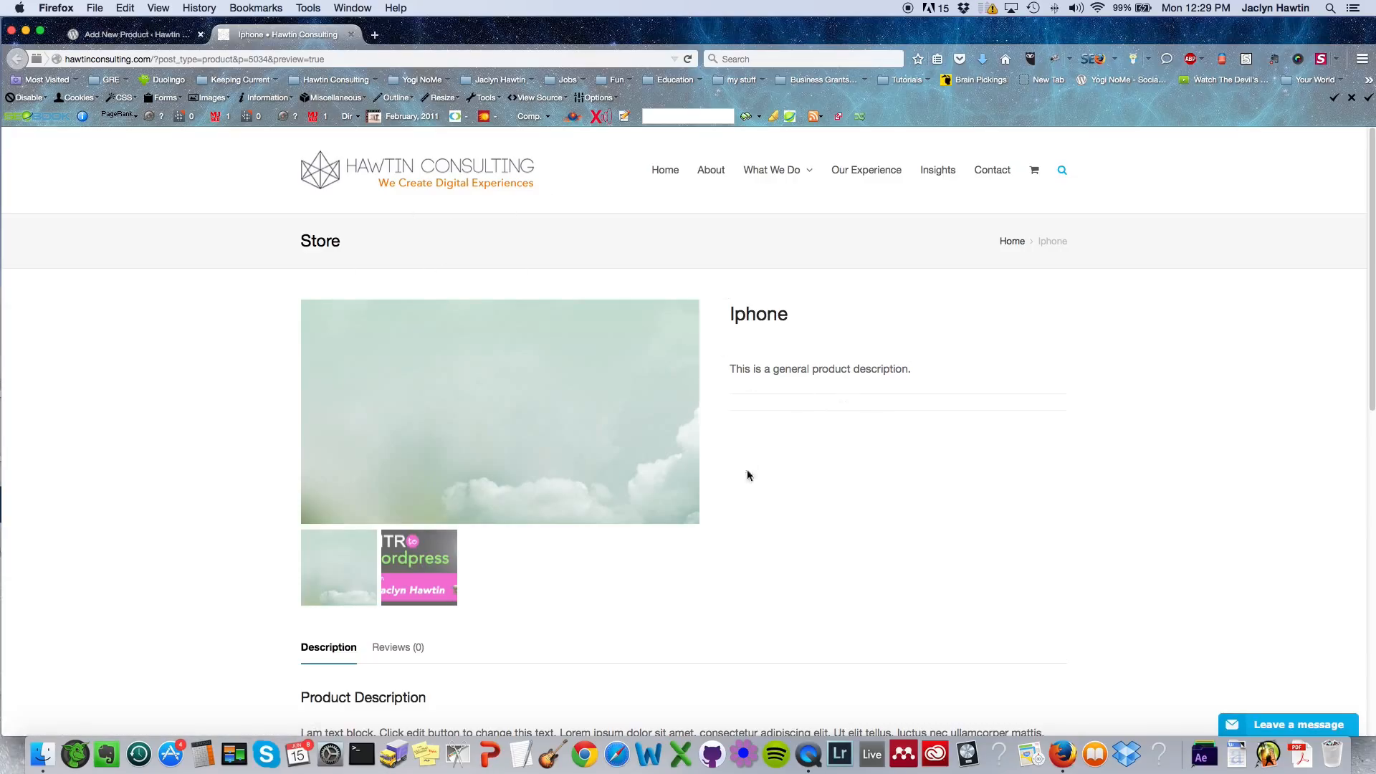
Step: Compare the Visual Composer text block in the product editor with the Product Description on the preview page
click(137, 35)
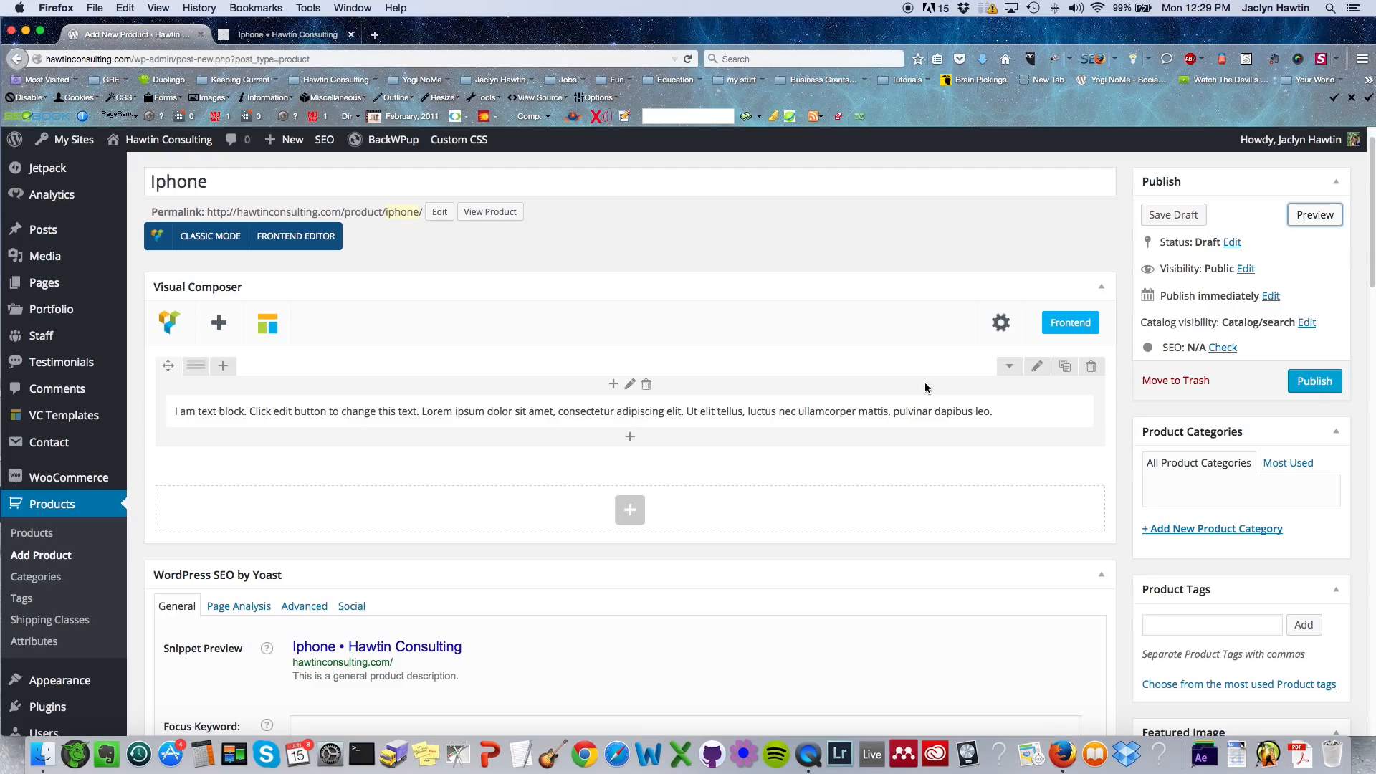
mouse_move(785, 413)
click(287, 34)
scroll(497, 319, down, 5)
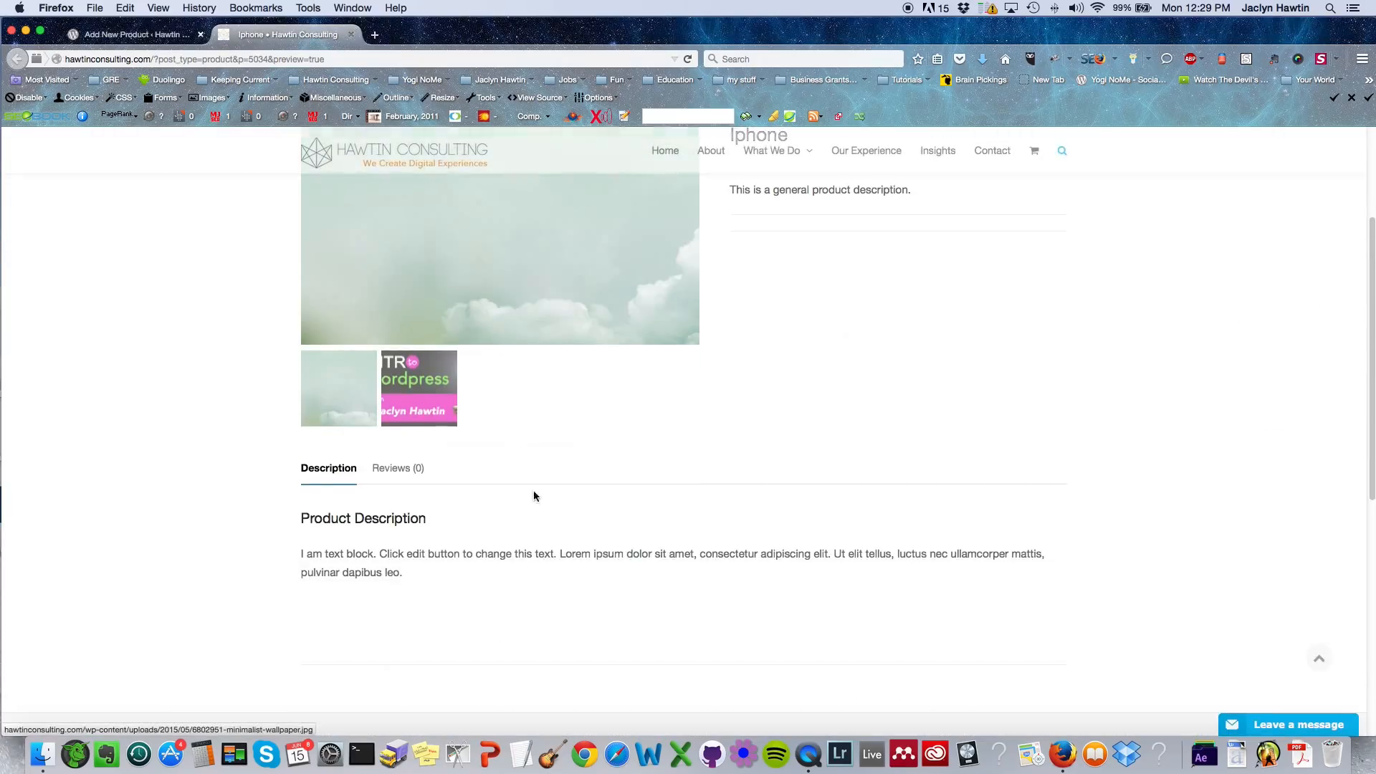
Step: Return to the product editor and examine the Product Data settings and the Product Short Description text
click(169, 36)
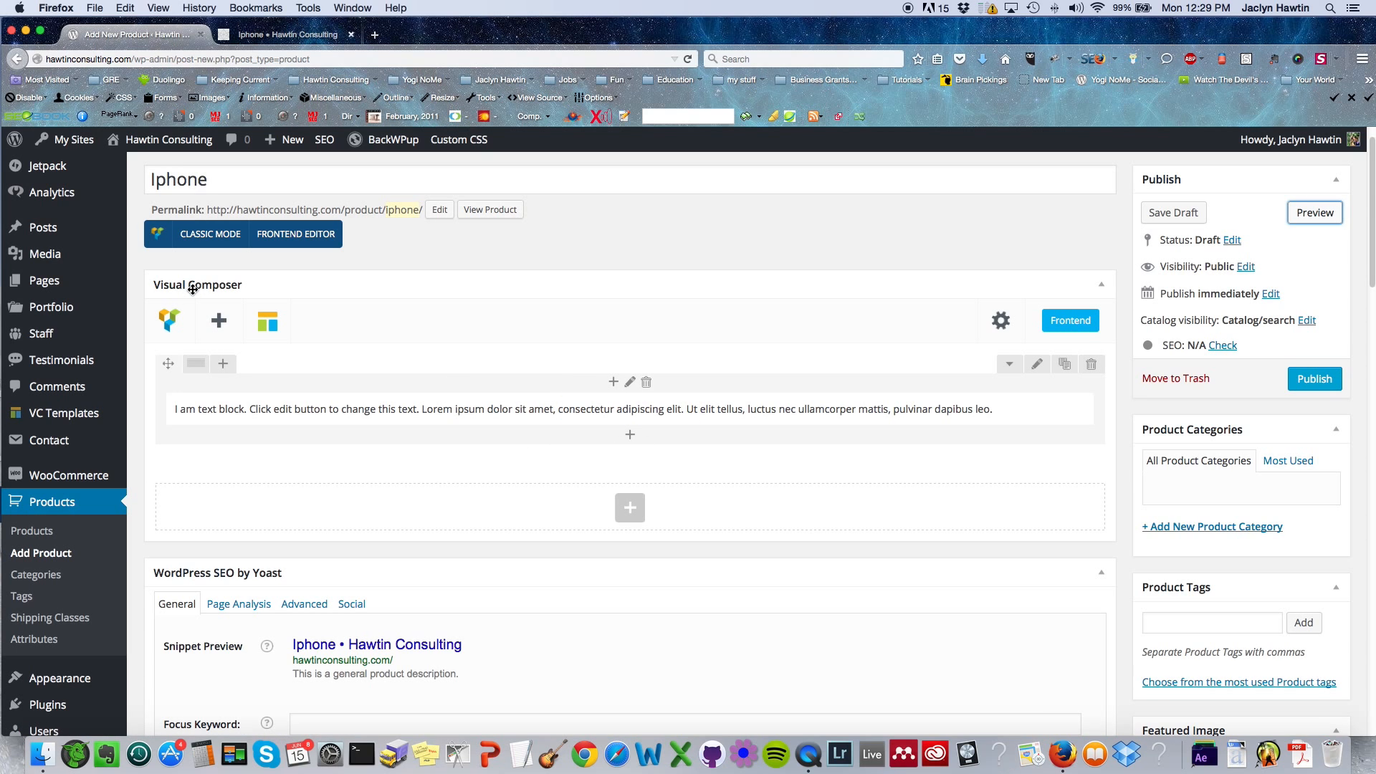
drag(1372, 275, 1370, 512)
scroll(528, 523, down, 5)
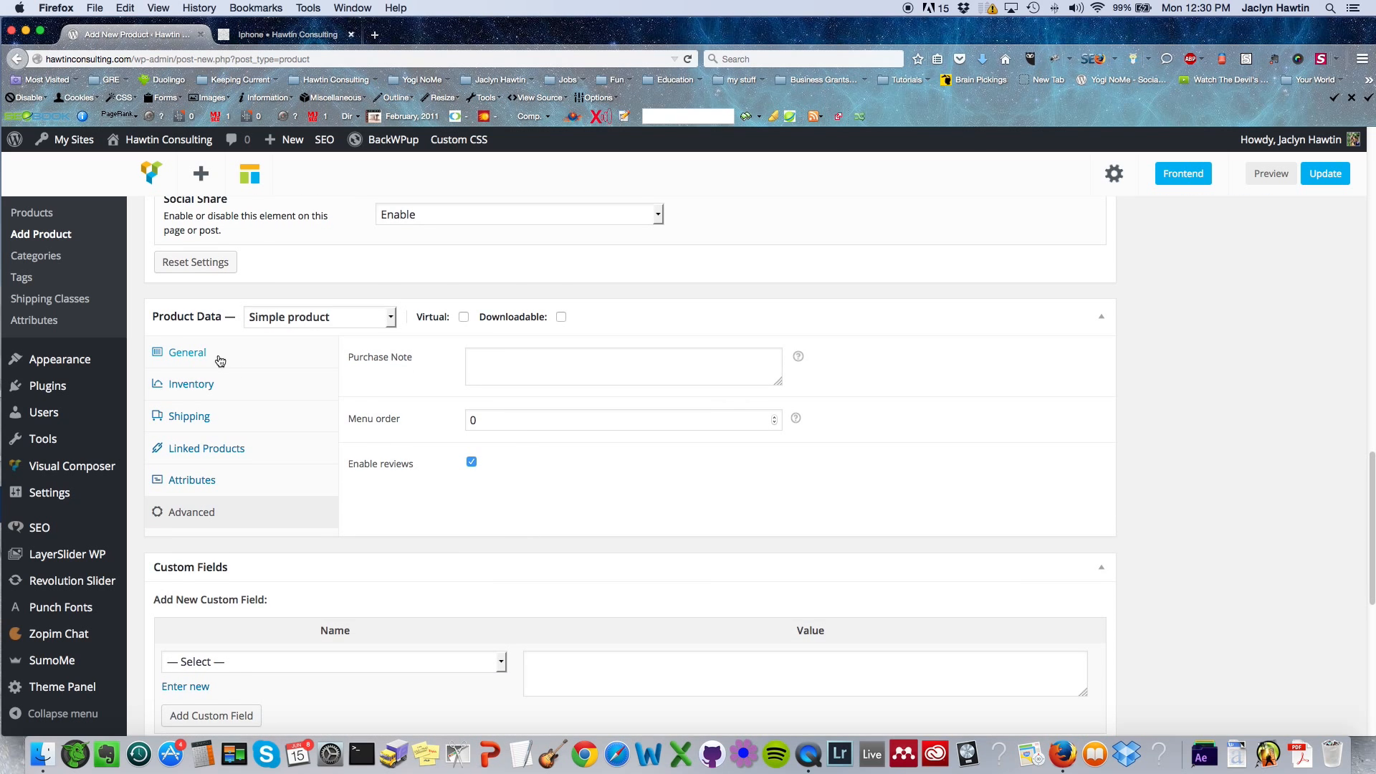
drag(1372, 507, 1373, 650)
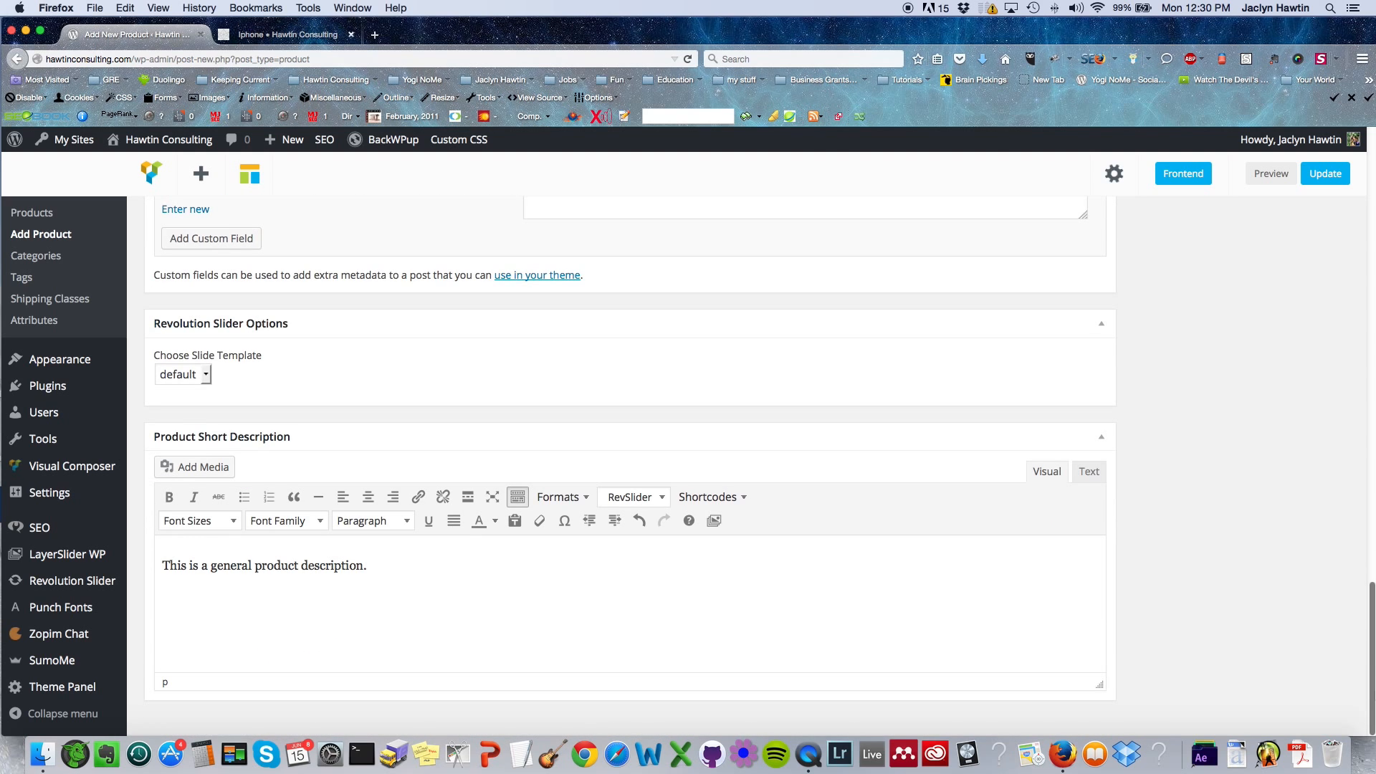
drag(169, 565, 362, 566)
click(403, 566)
Step: Split the Visual Composer row containing the text block into two equal columns
click(1373, 389)
scroll(1373, 390, up, 15)
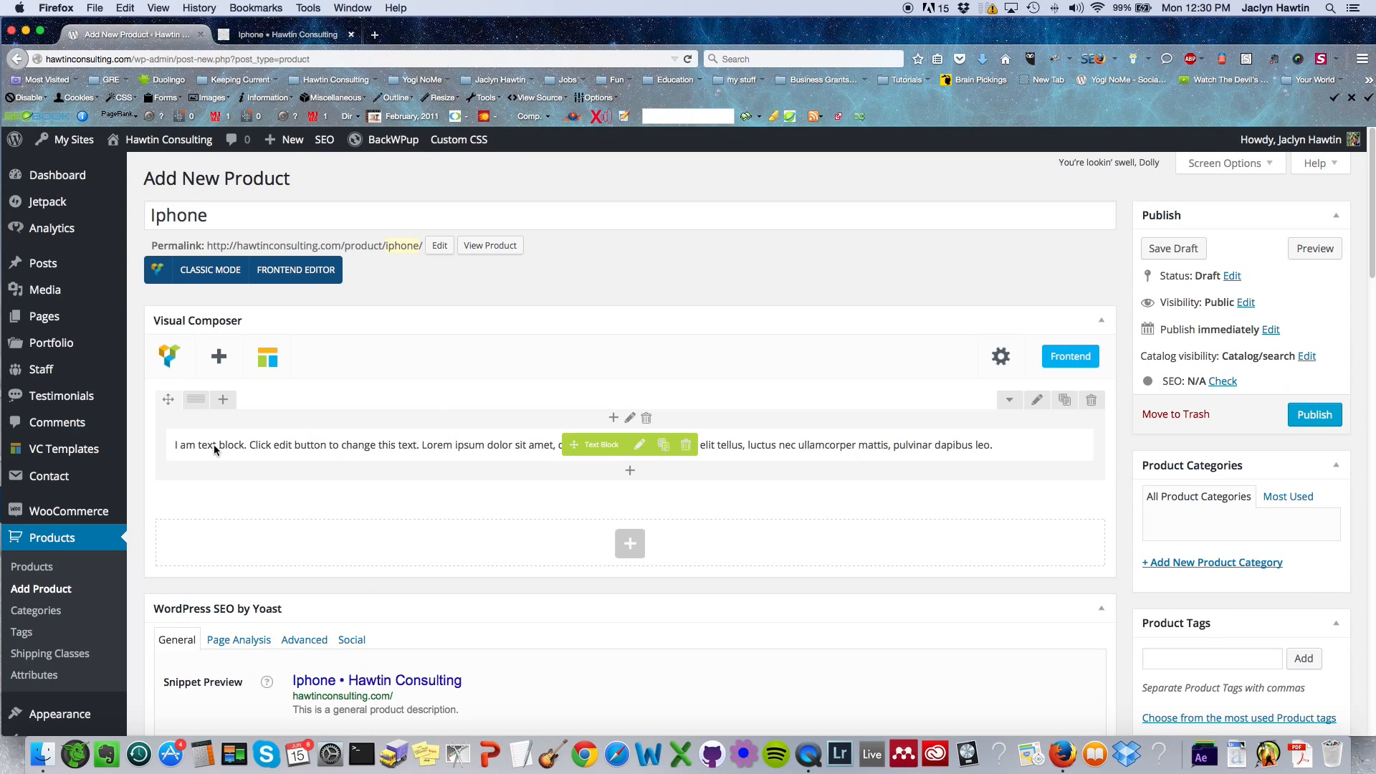
mouse_move(199, 409)
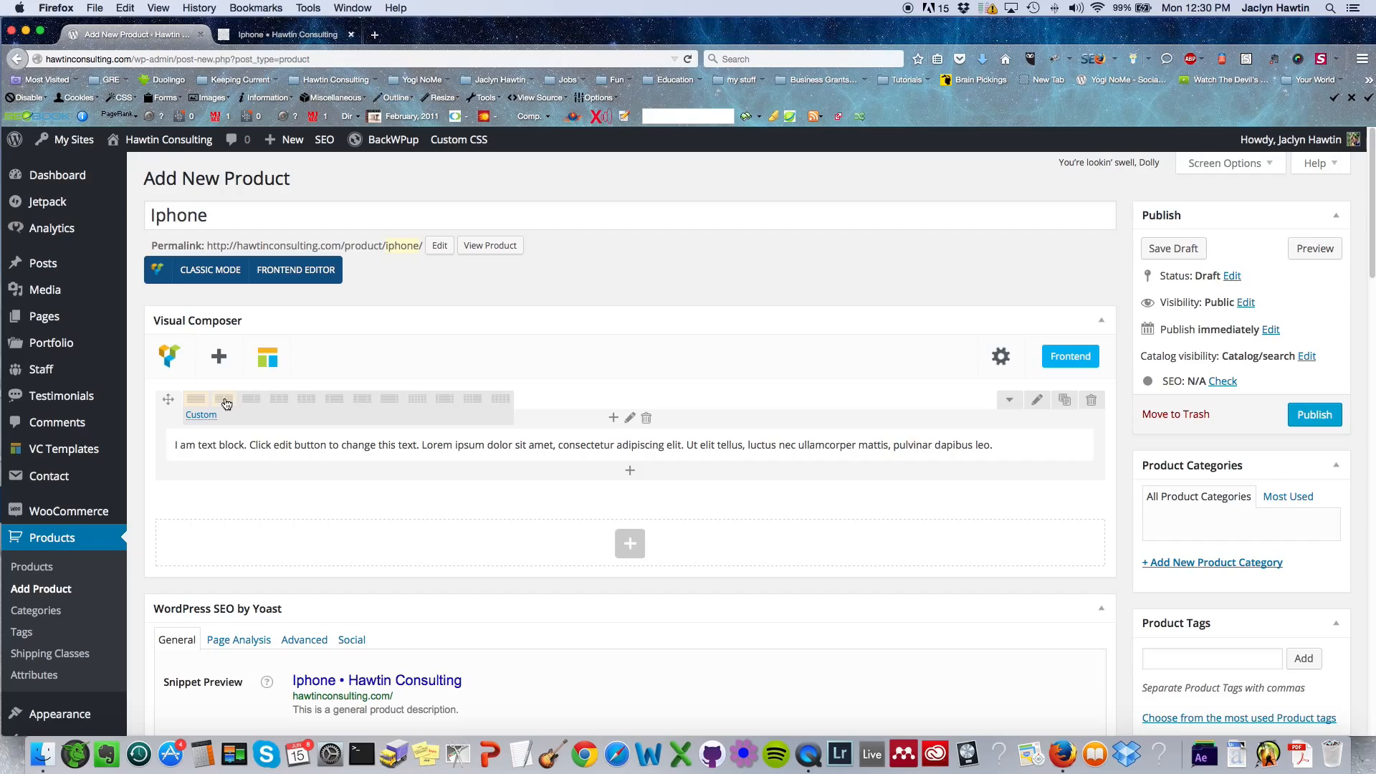
click(225, 404)
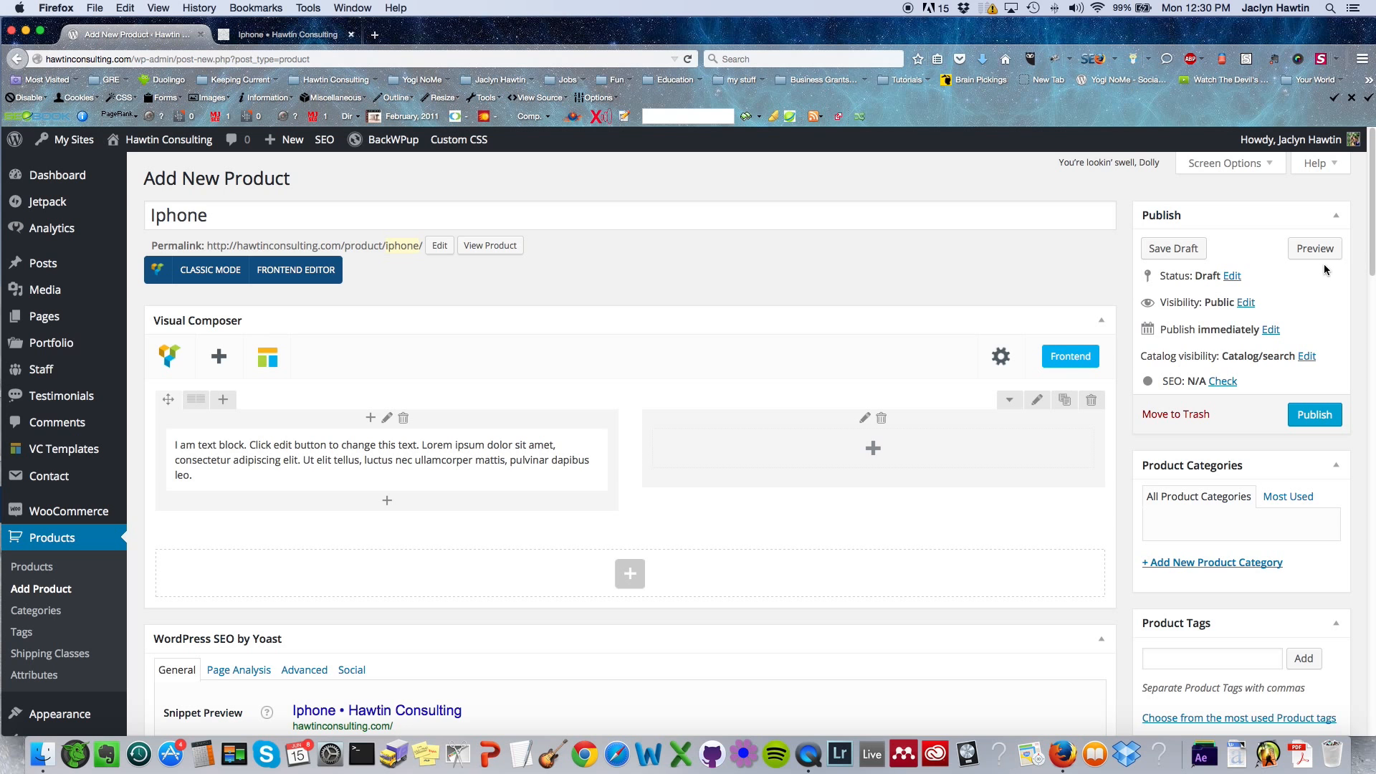
drag(1372, 240, 1371, 556)
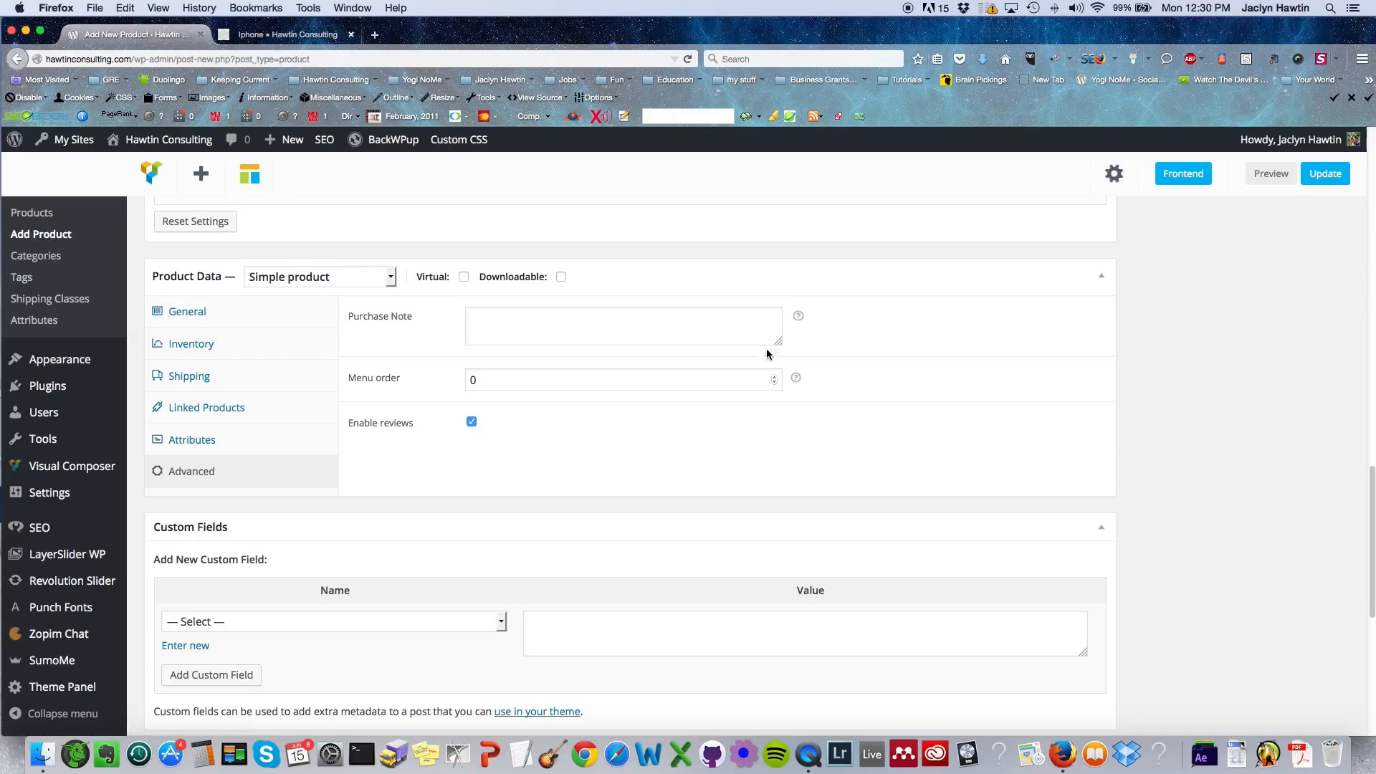
drag(1371, 577, 1374, 224)
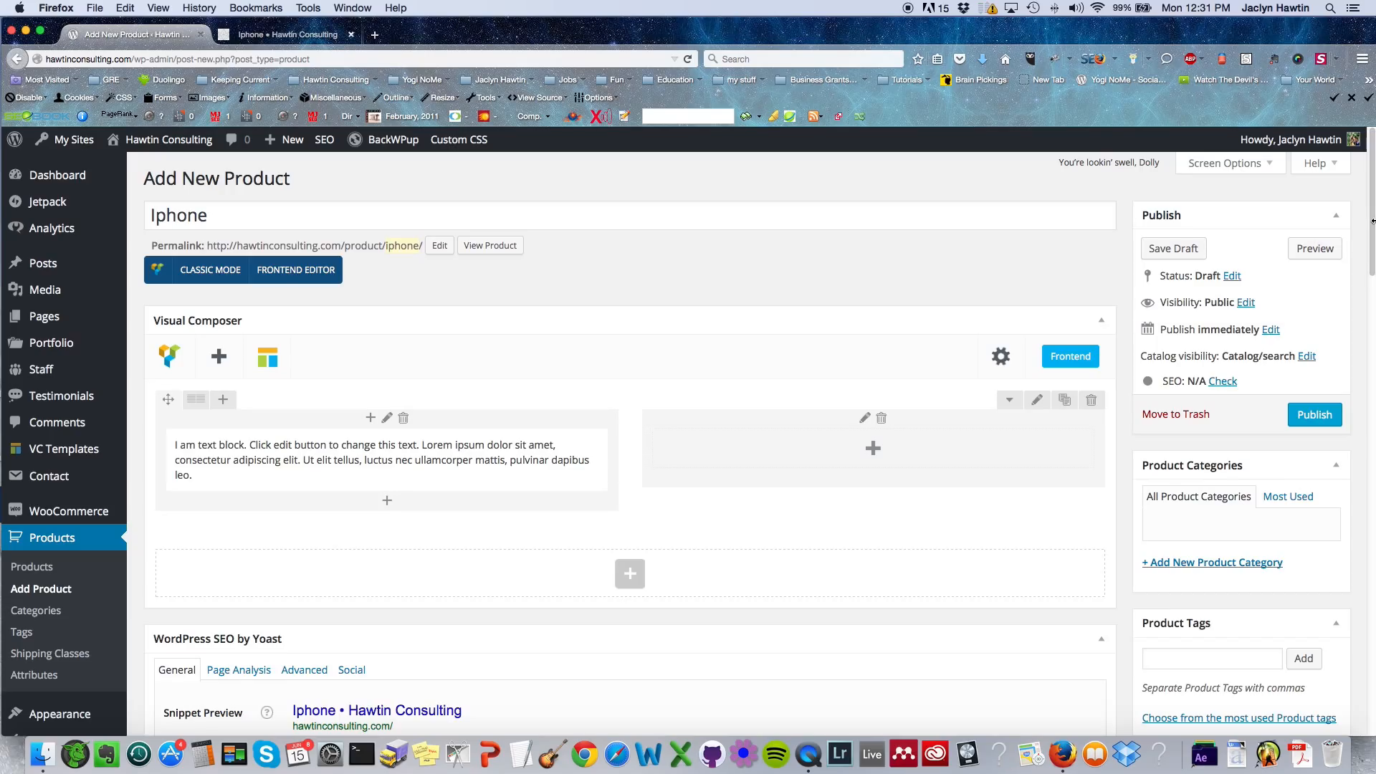
Step: Examine the Yoast SEO snippet preview together with the Focus Keyword, SEO Title and Meta description fields of the product
drag(1373, 221, 1374, 318)
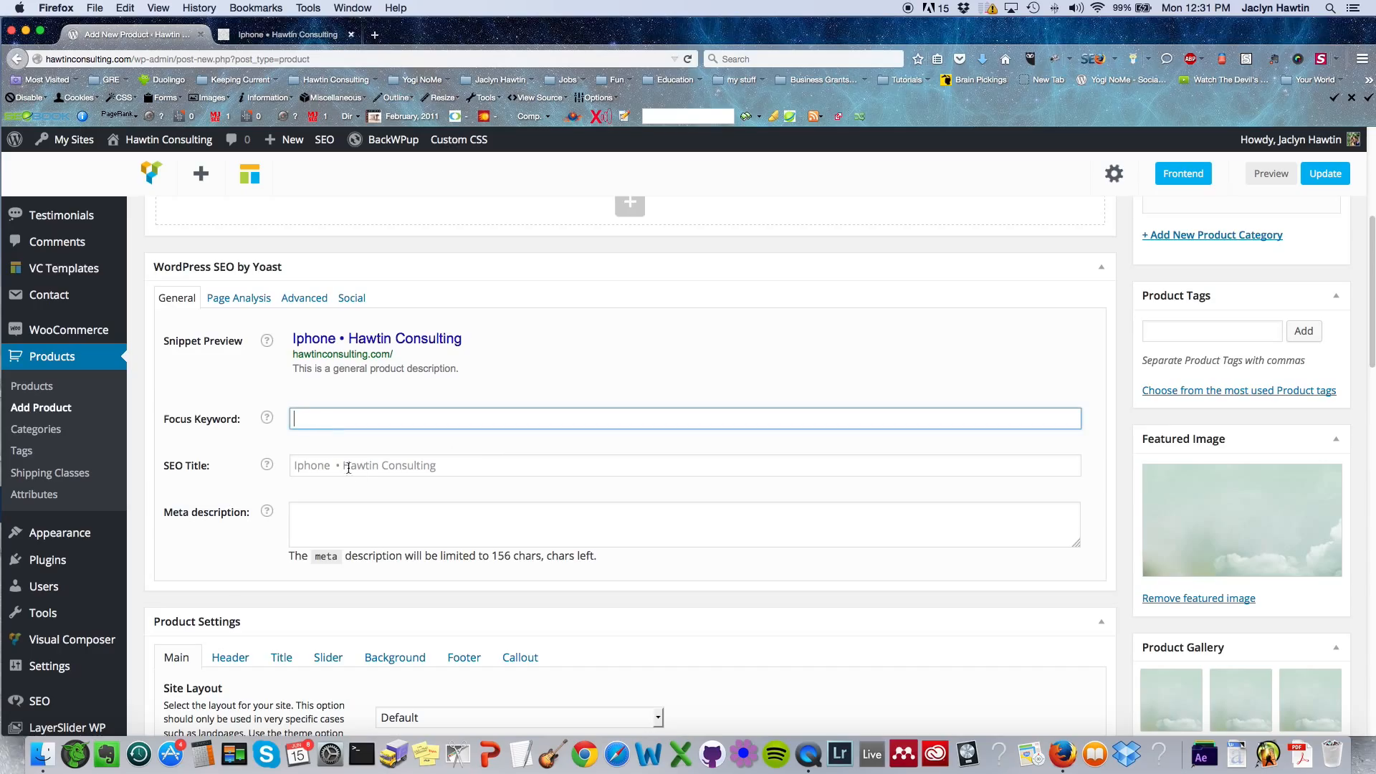
click(352, 519)
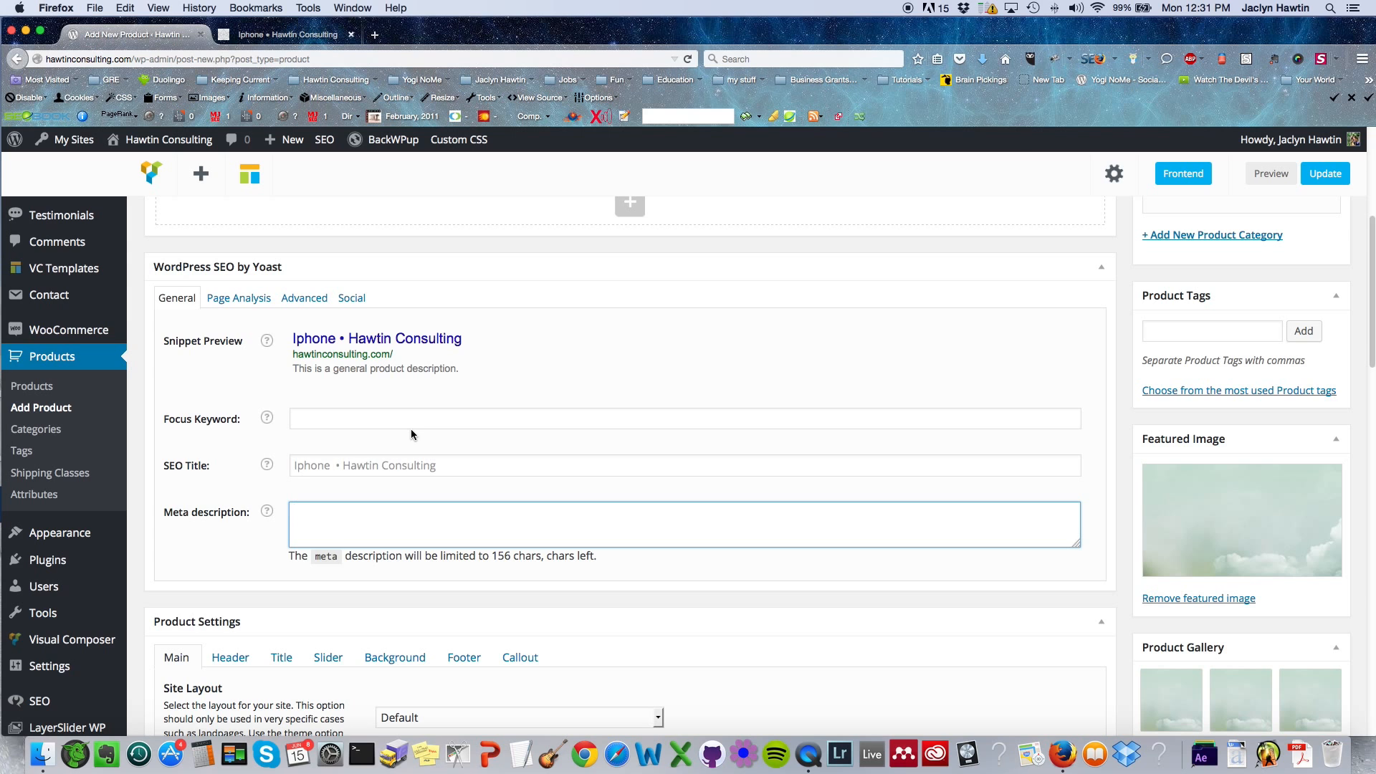
click(322, 423)
click(347, 465)
click(369, 527)
drag(294, 369, 470, 374)
click(380, 370)
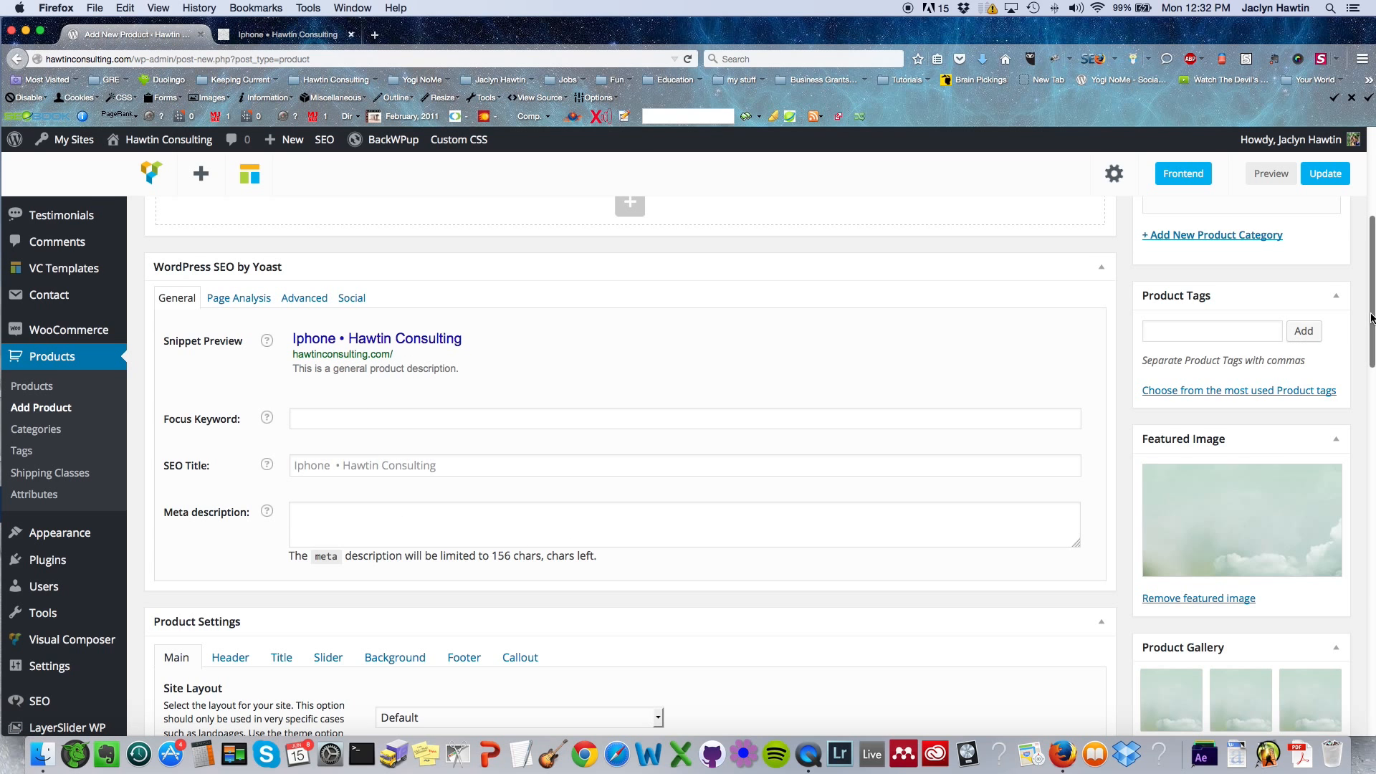
Step: Review the Product Tags and Product Categories options, then return to the beginning of the product form
scroll(1372, 331, down, 1)
scroll(1371, 331, up, 1)
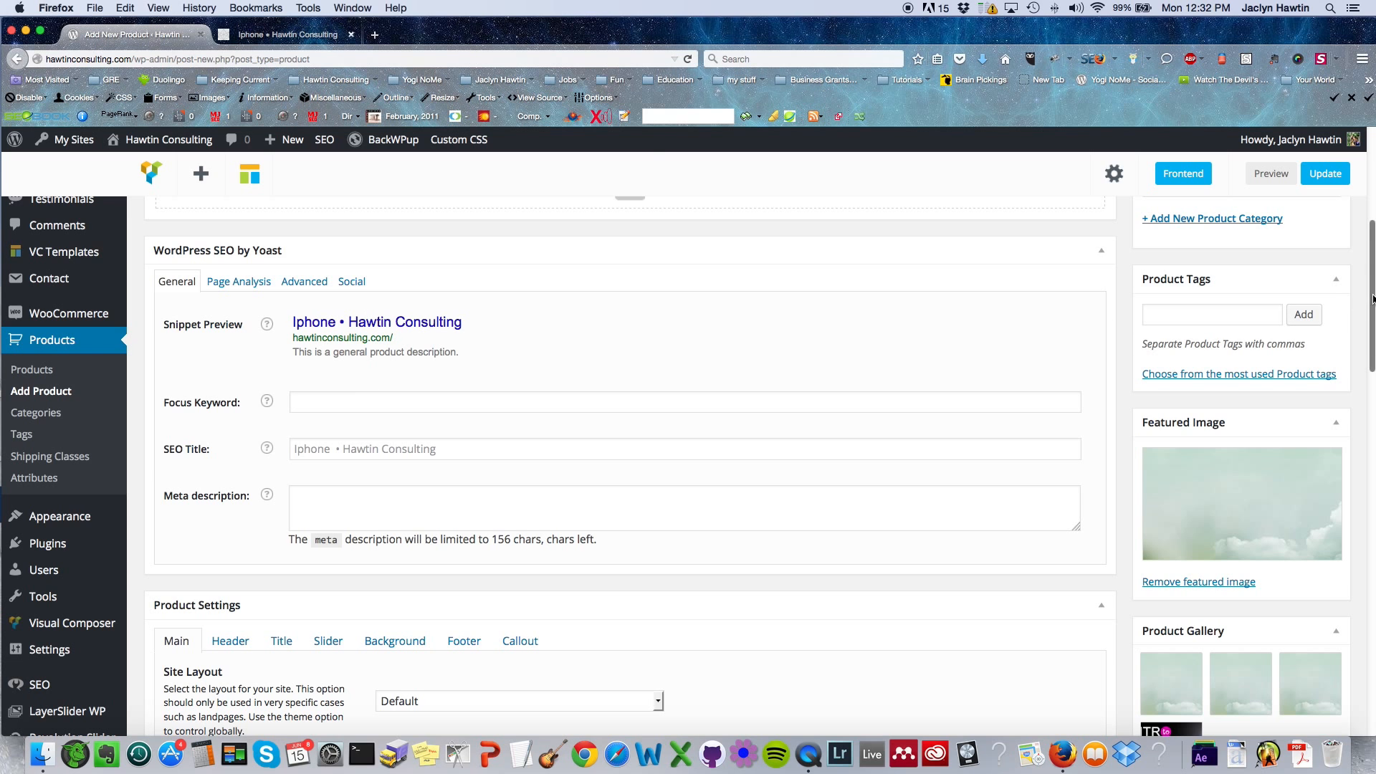
scroll(1372, 301, up, 3)
click(1226, 492)
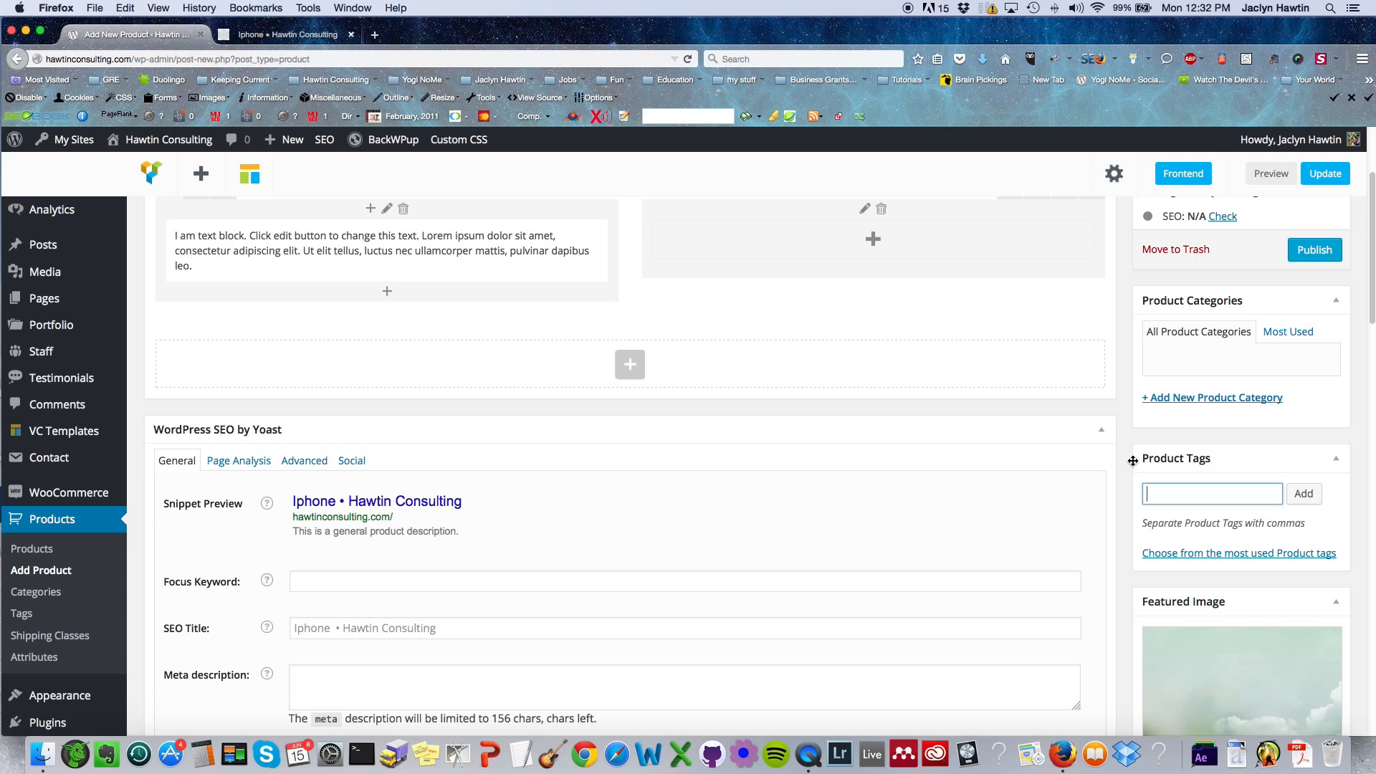
scroll(1218, 389, up, 1)
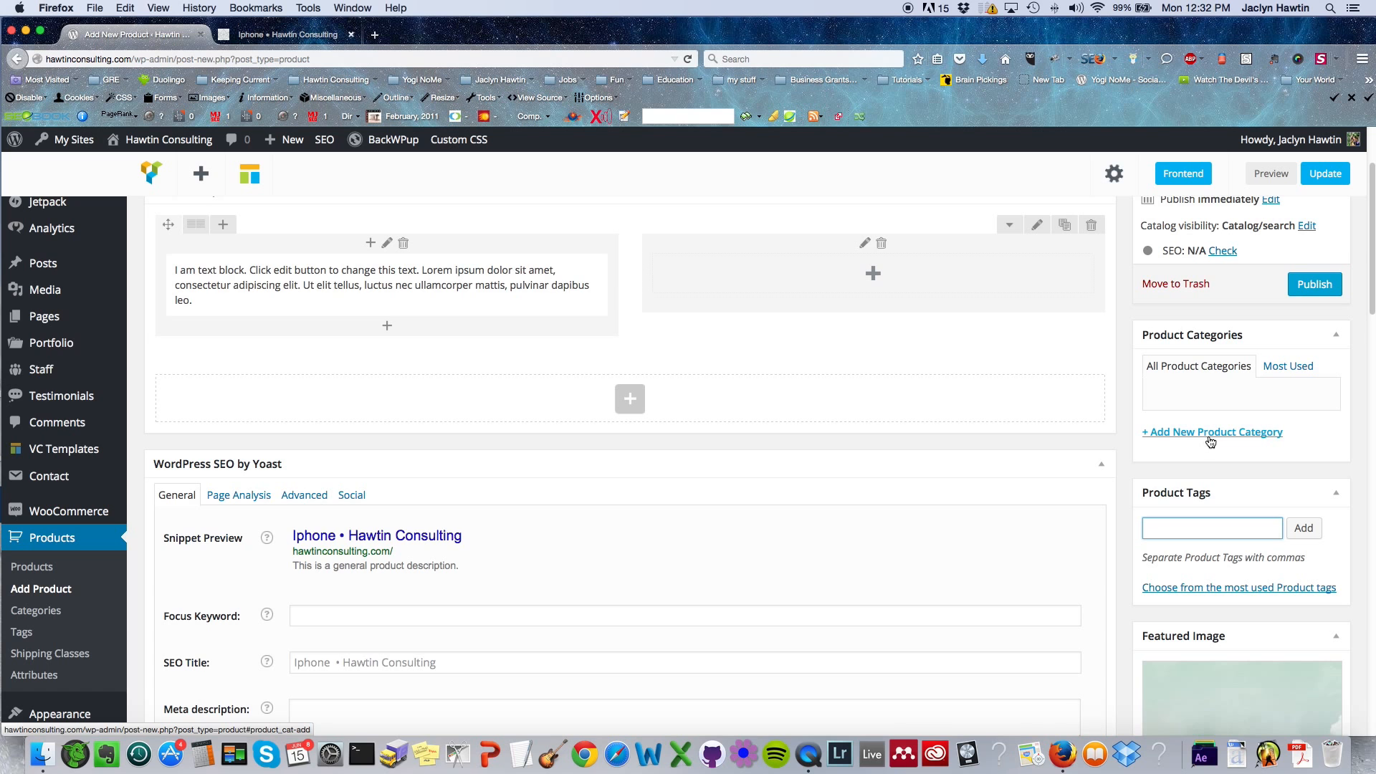
drag(1372, 295, 1372, 272)
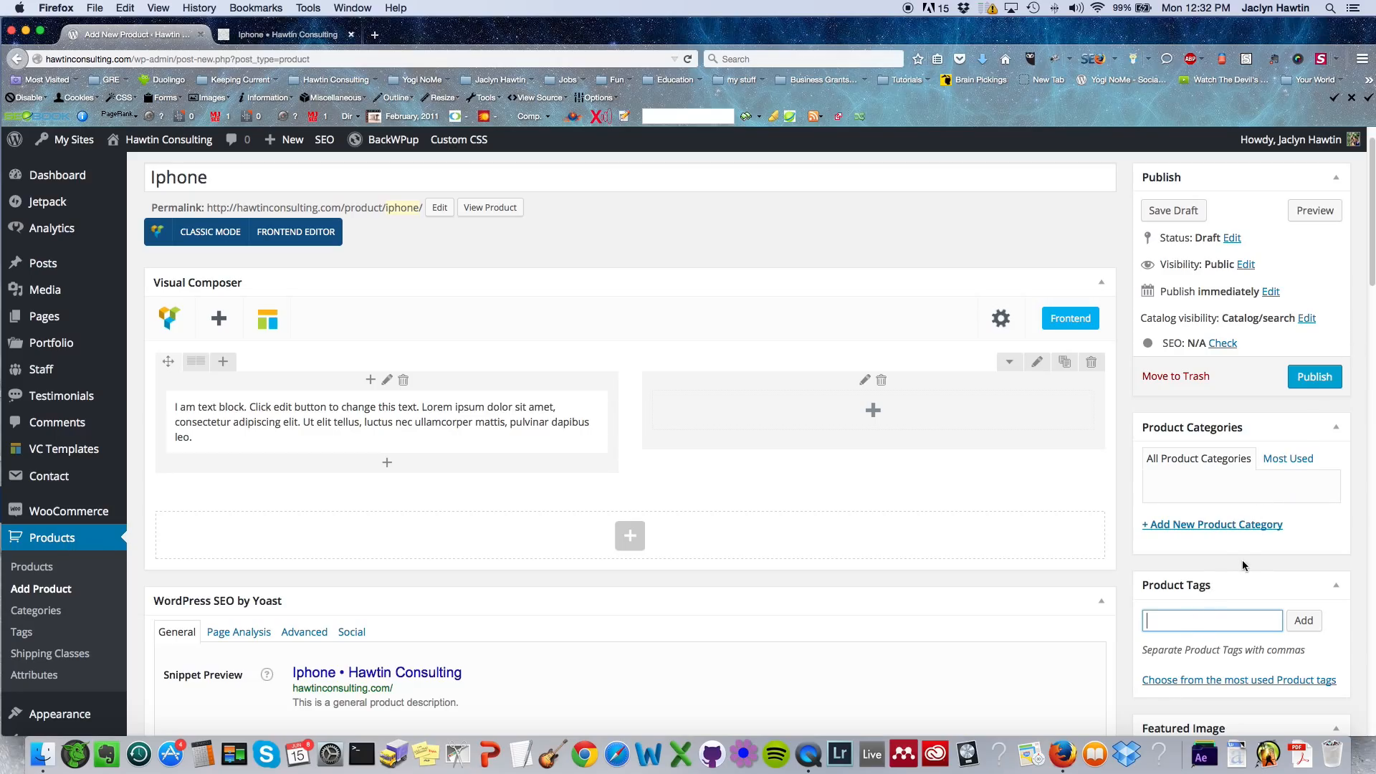
drag(1374, 196, 1374, 185)
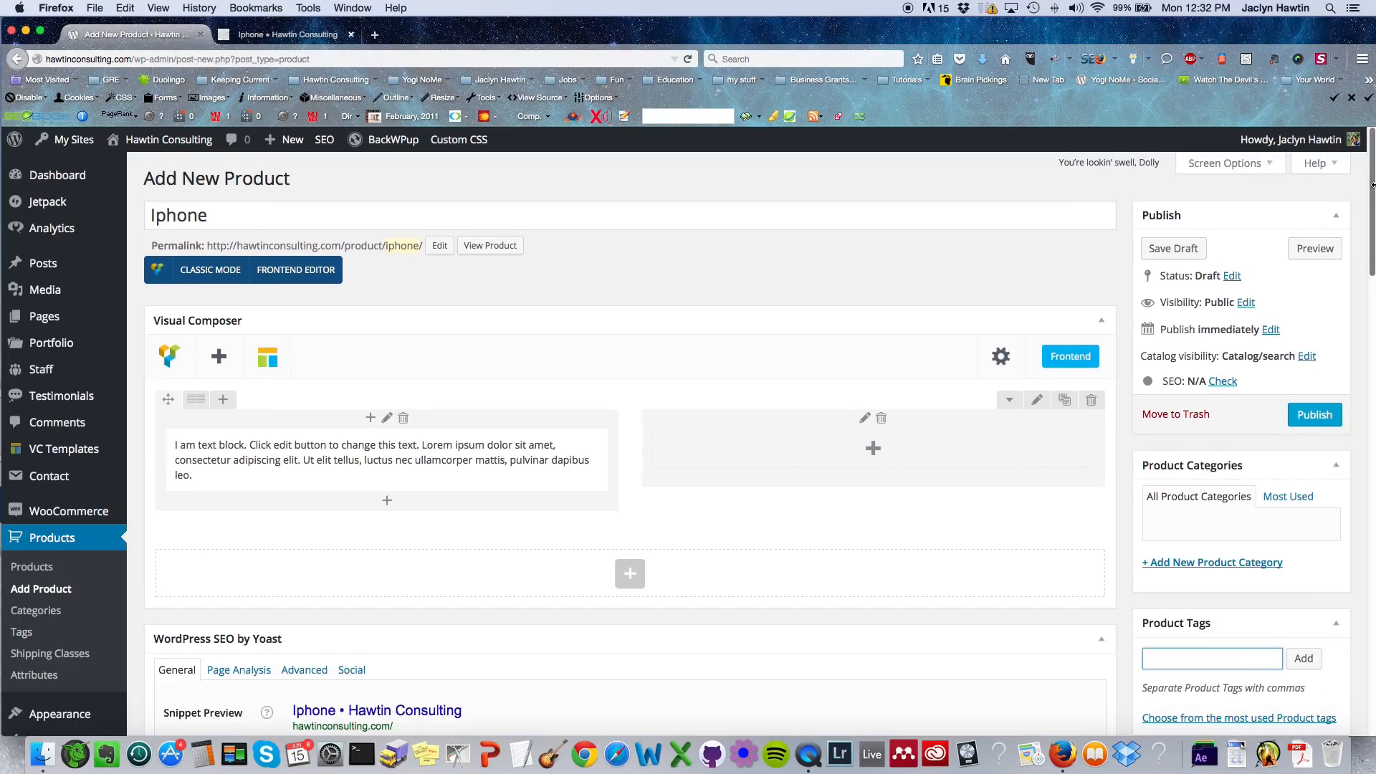